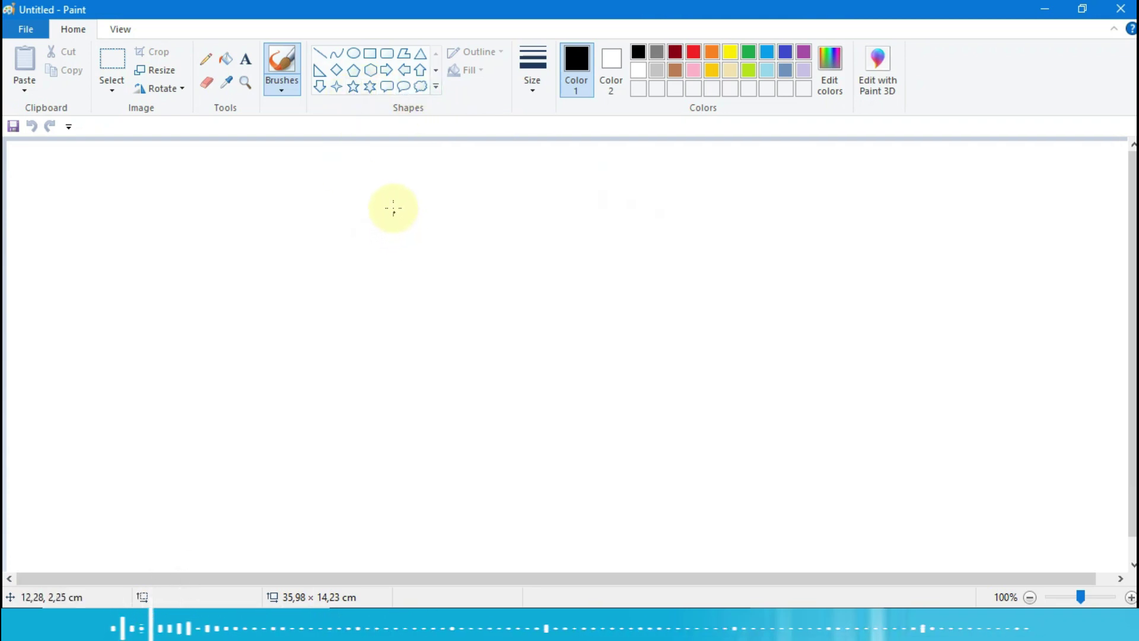
Draw a black rectangle border around nearly the whole canvas at the second line width, then a small pot box.
click(369, 52)
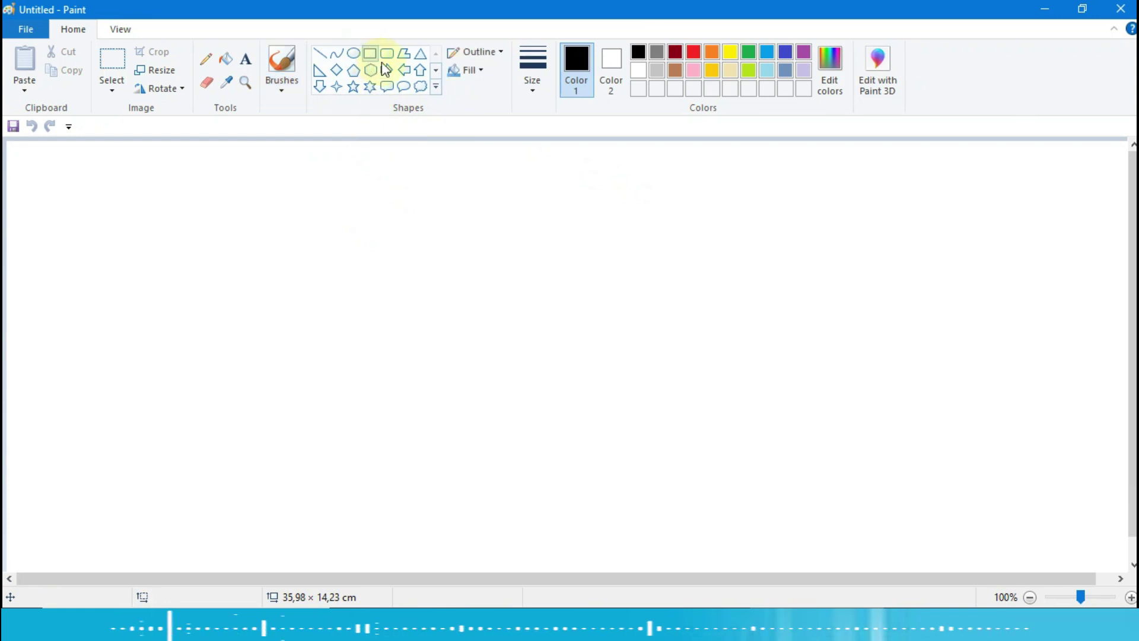
click(529, 88)
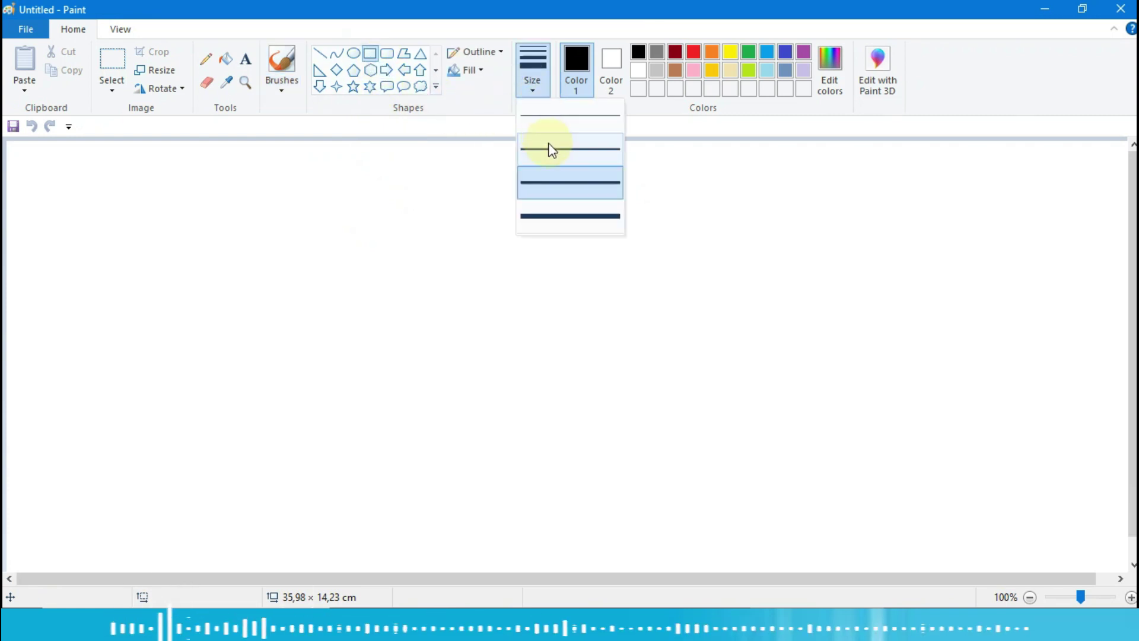
click(549, 147)
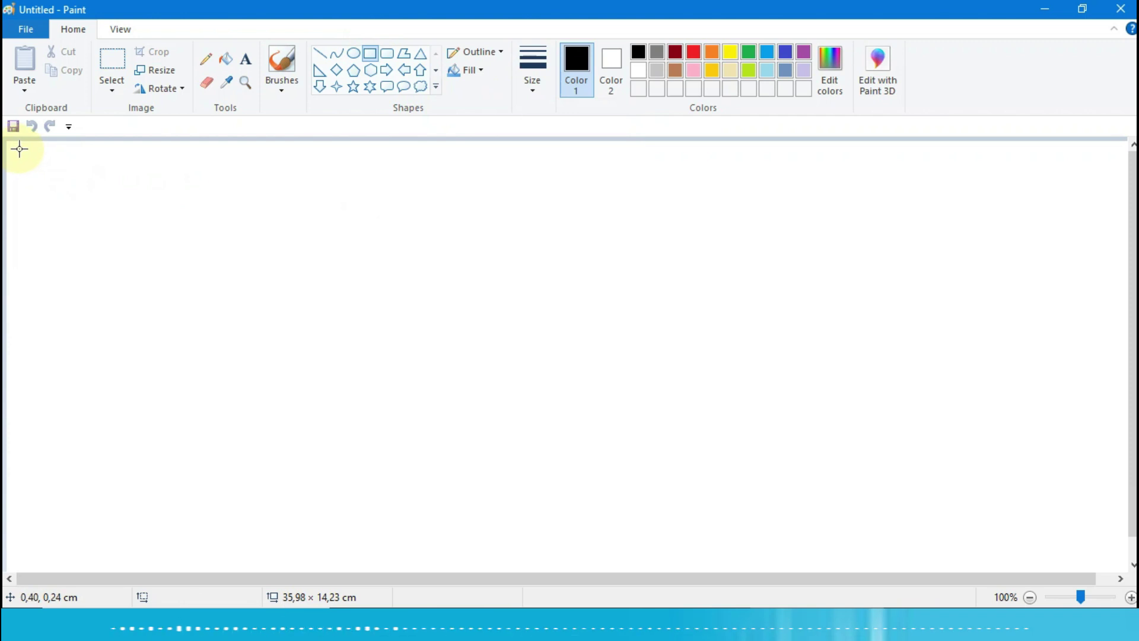
drag(21, 149, 1115, 562)
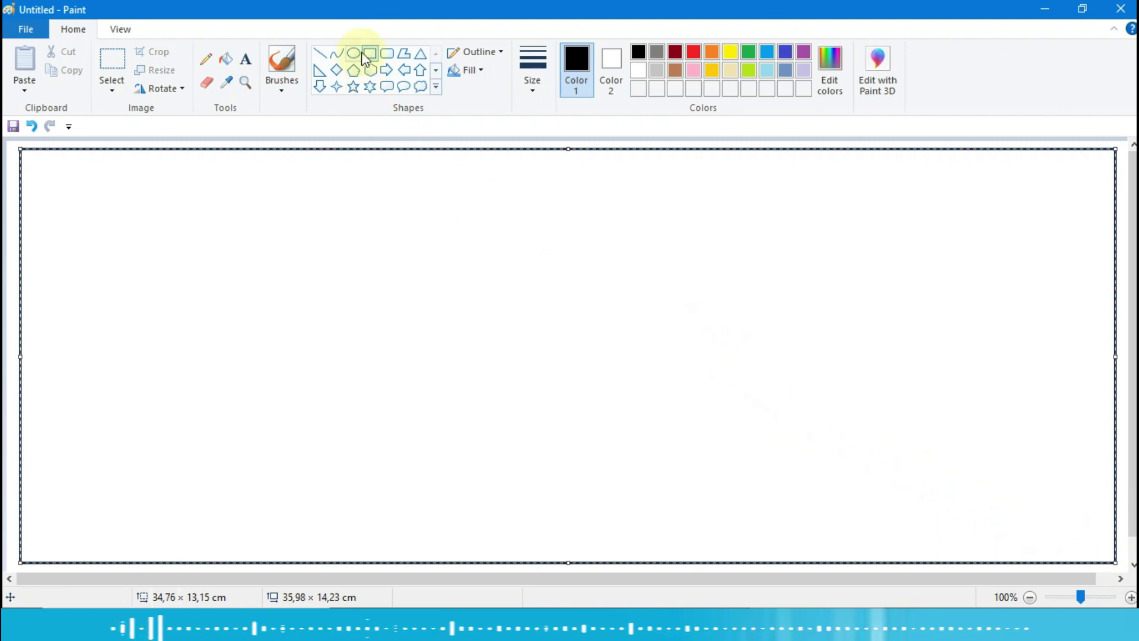
click(367, 146)
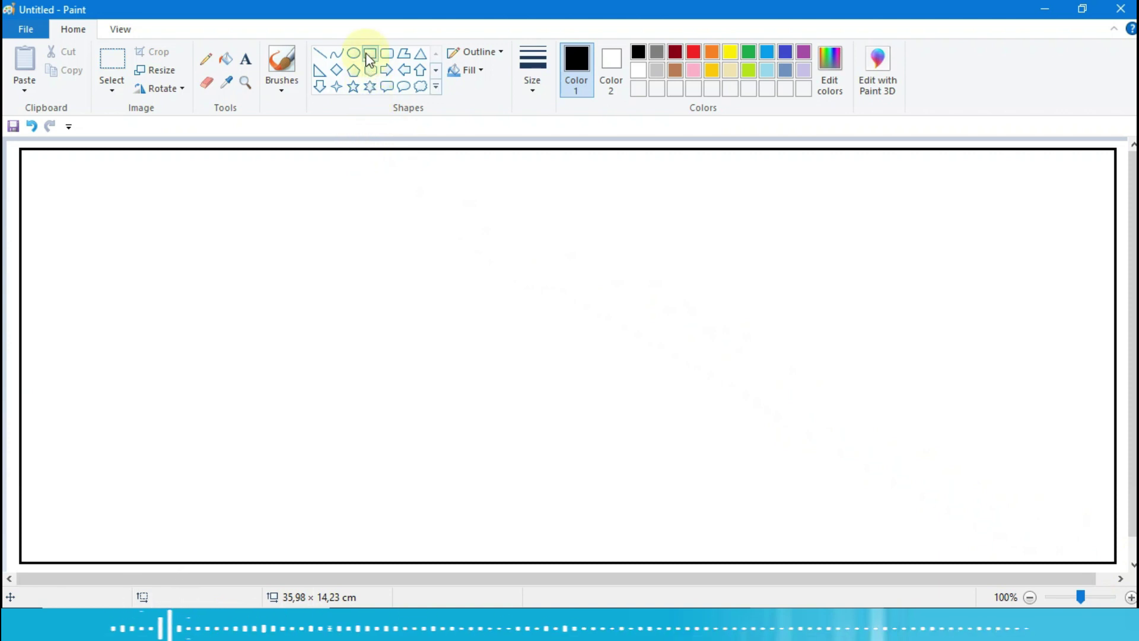
drag(453, 483, 611, 552)
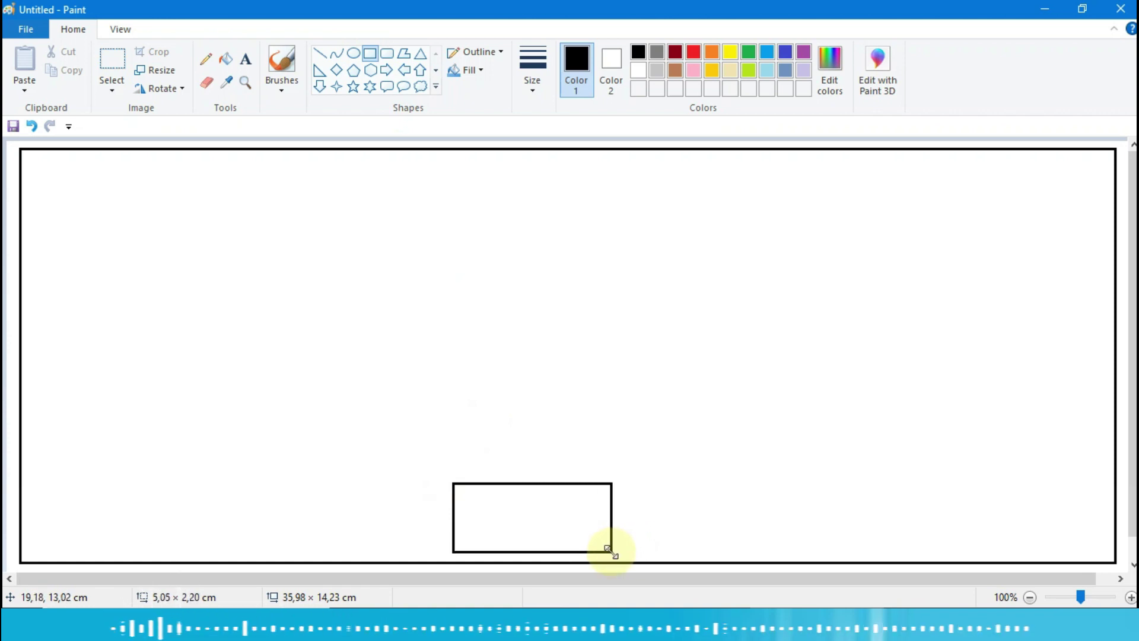
Enlarge the pot rectangle to about 5.48 × 2.78 cm by raising its top and widening both sides.
drag(528, 483, 529, 464)
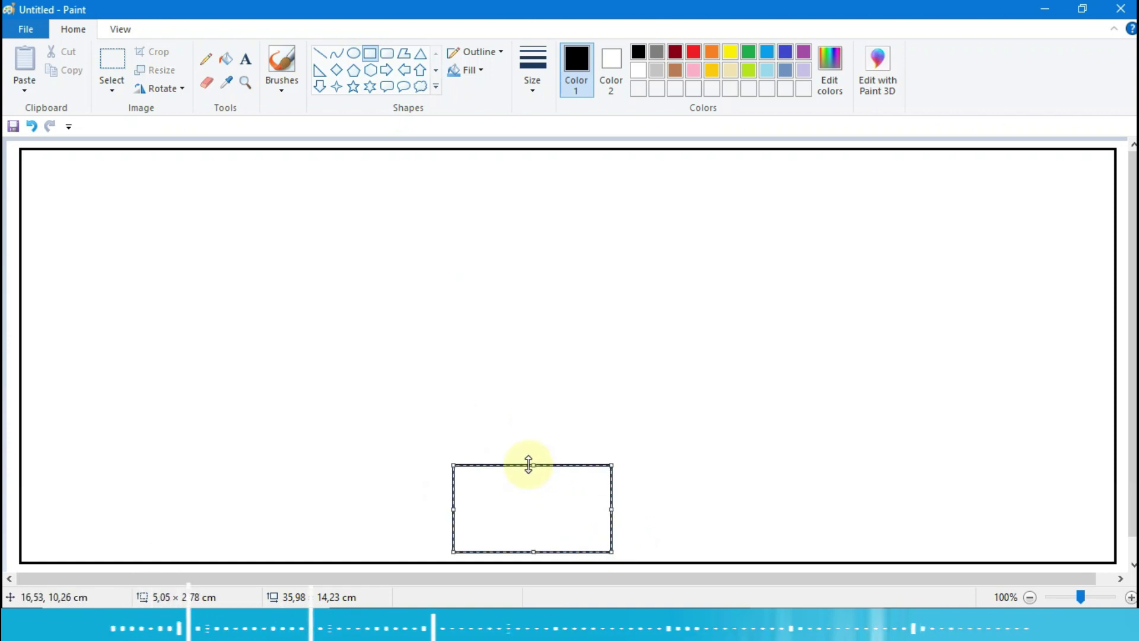
drag(610, 508, 624, 511)
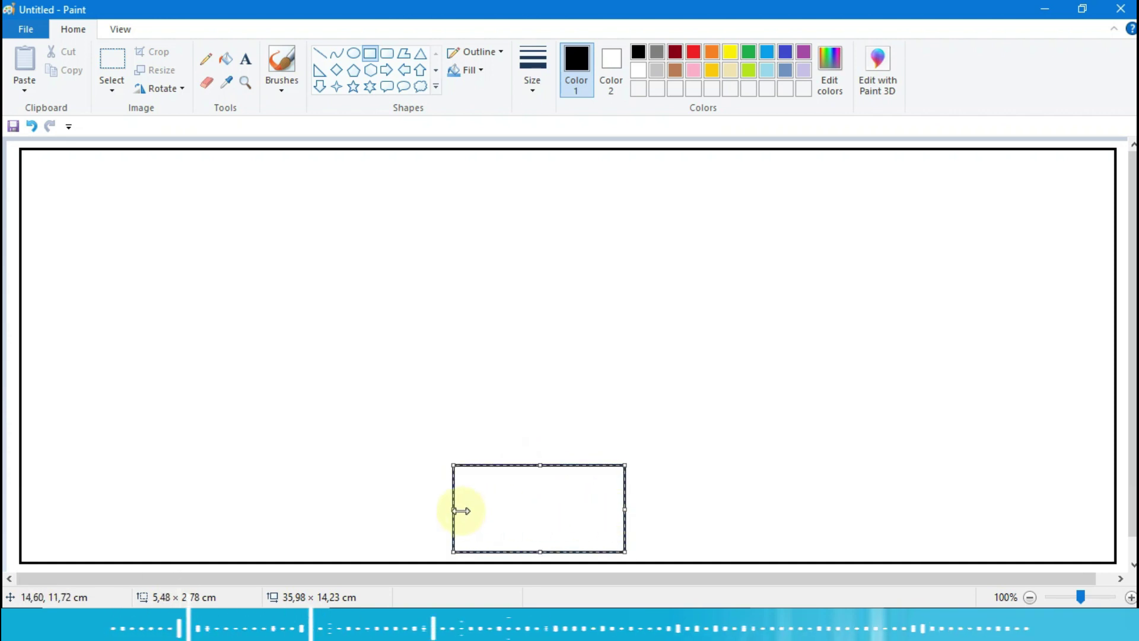
drag(448, 514, 438, 514)
click(765, 514)
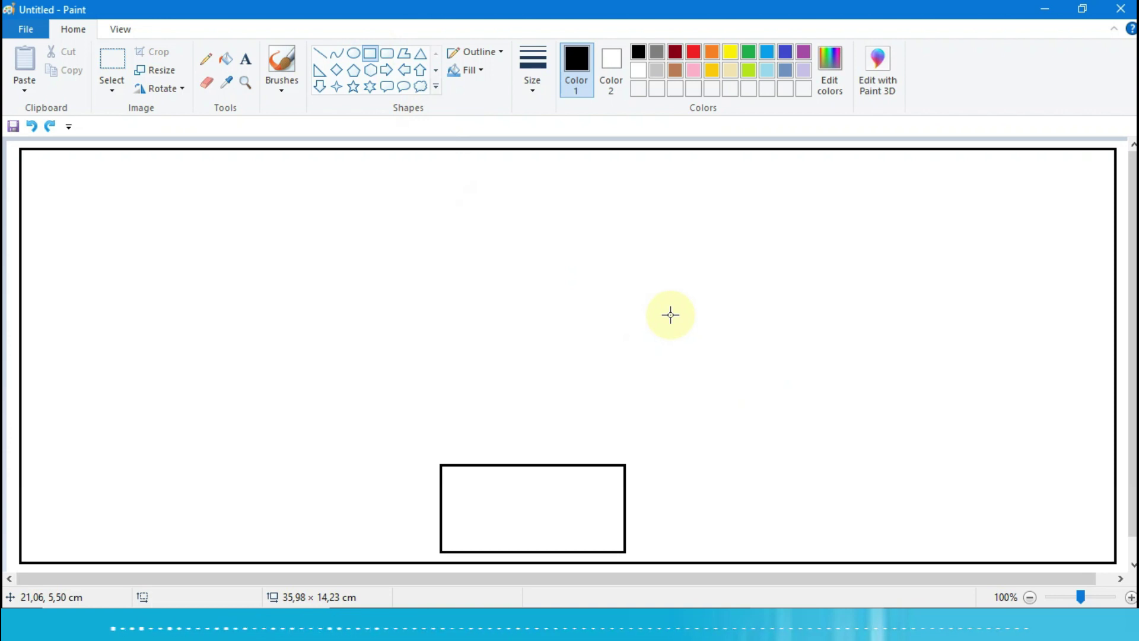
Draw the stem's first edge as an S-curve rising from the pot.
click(336, 54)
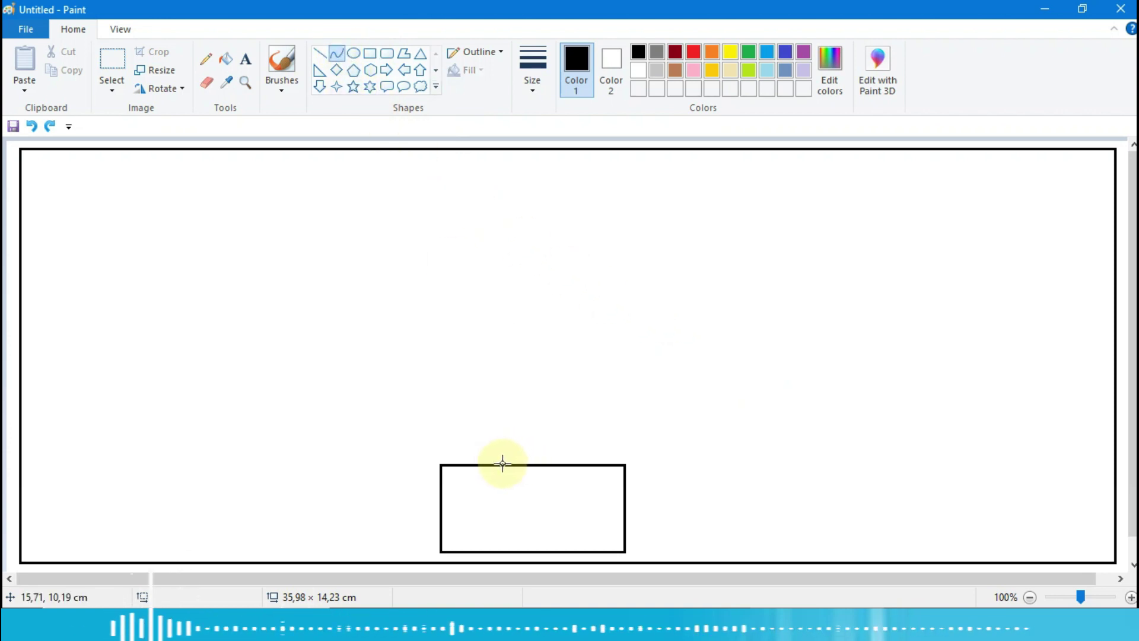
drag(504, 465, 488, 232)
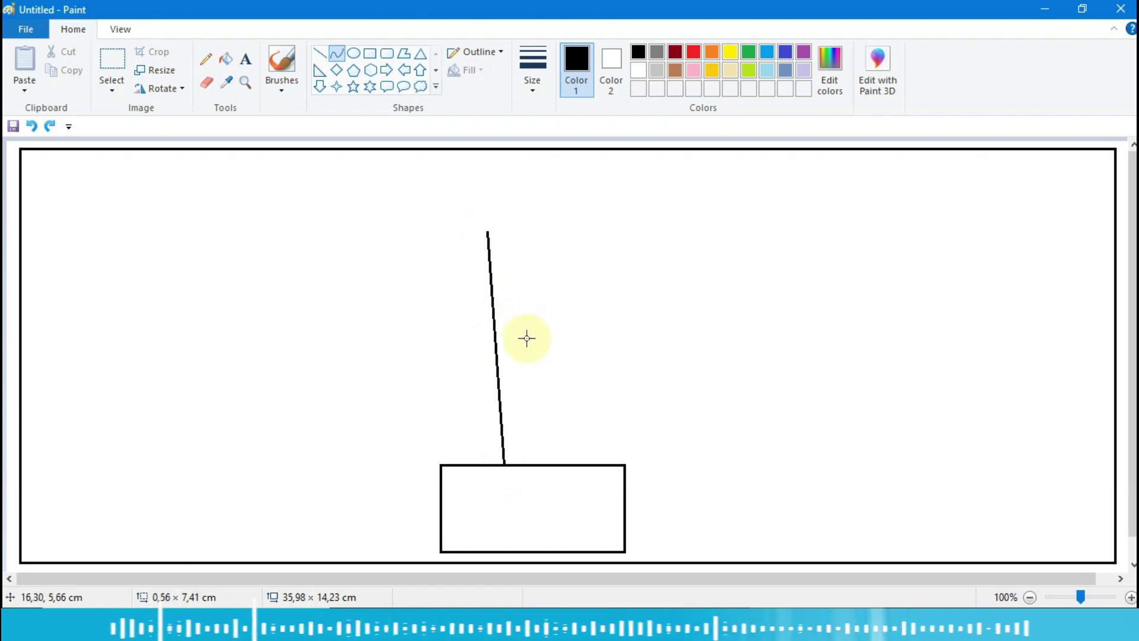
drag(518, 382, 475, 427)
drag(473, 310, 514, 344)
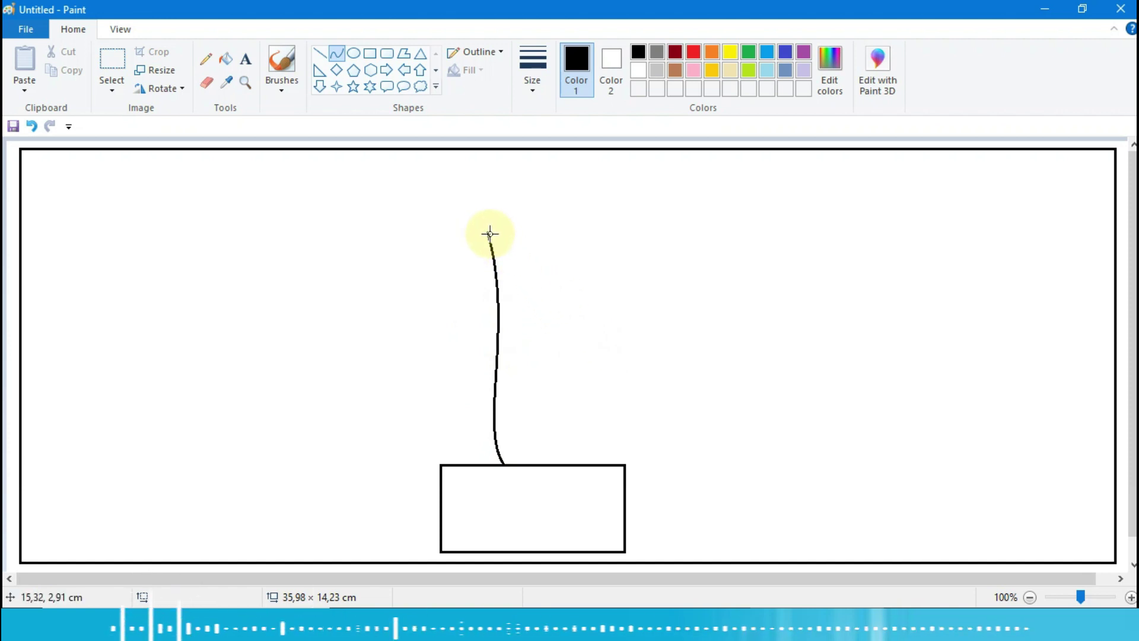
Add the stem's second edge bowing back down to the pot, forming a tapering stem.
drag(488, 233, 564, 464)
drag(493, 243, 523, 256)
drag(567, 407, 494, 427)
click(715, 426)
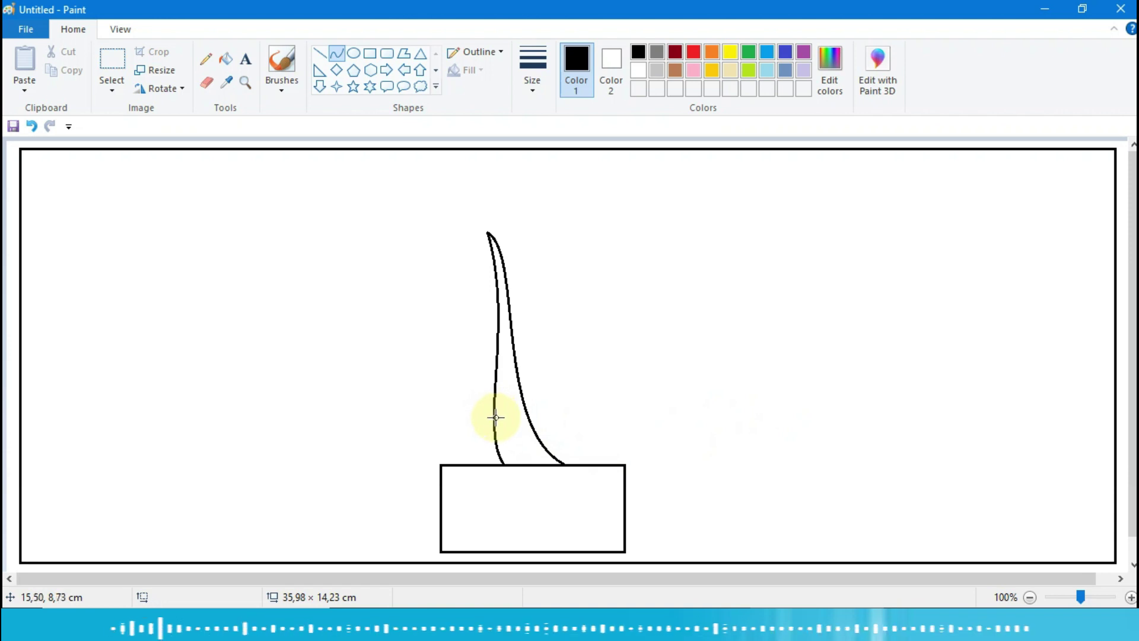
drag(493, 421, 456, 450)
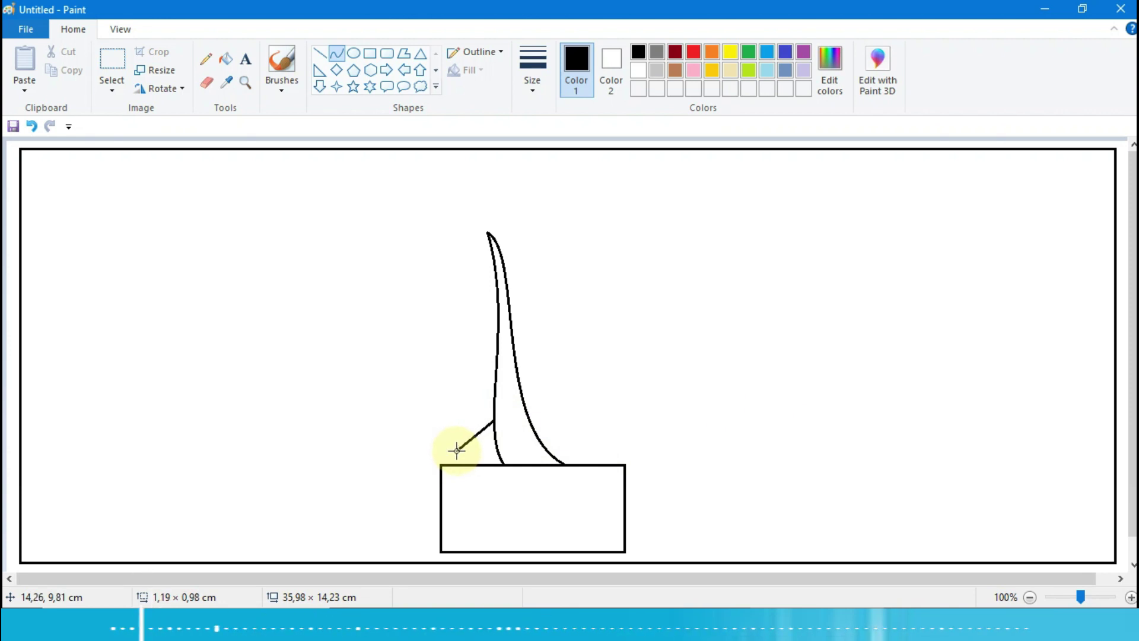
Shape the left leaf's two curved edges and central vein beside the stem base.
drag(477, 427, 463, 423)
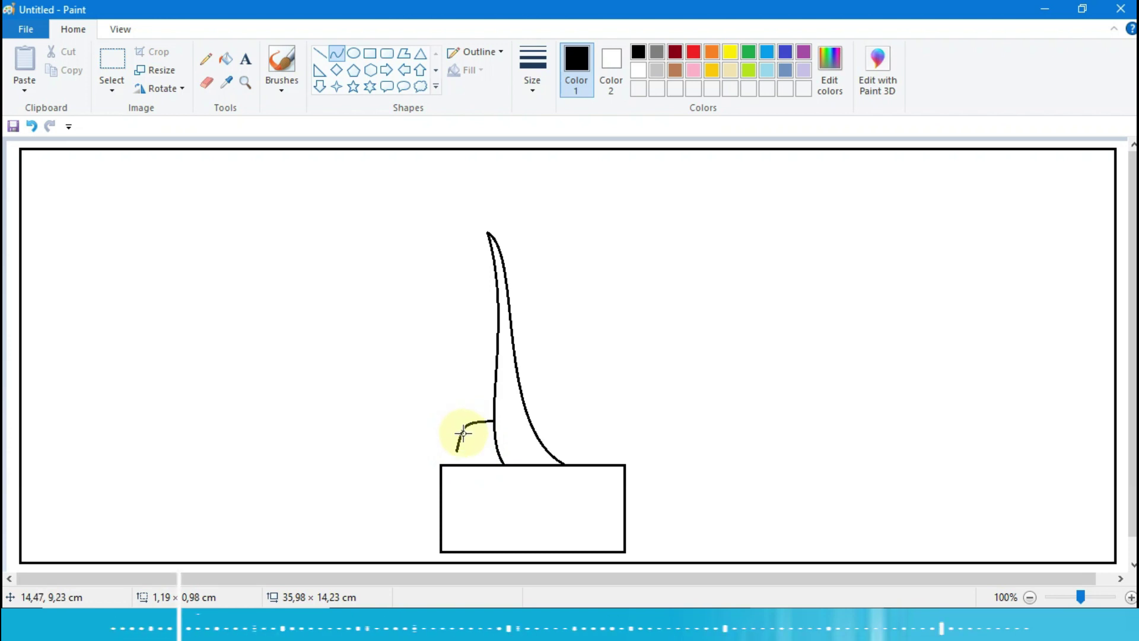
drag(457, 439, 493, 439)
click(433, 400)
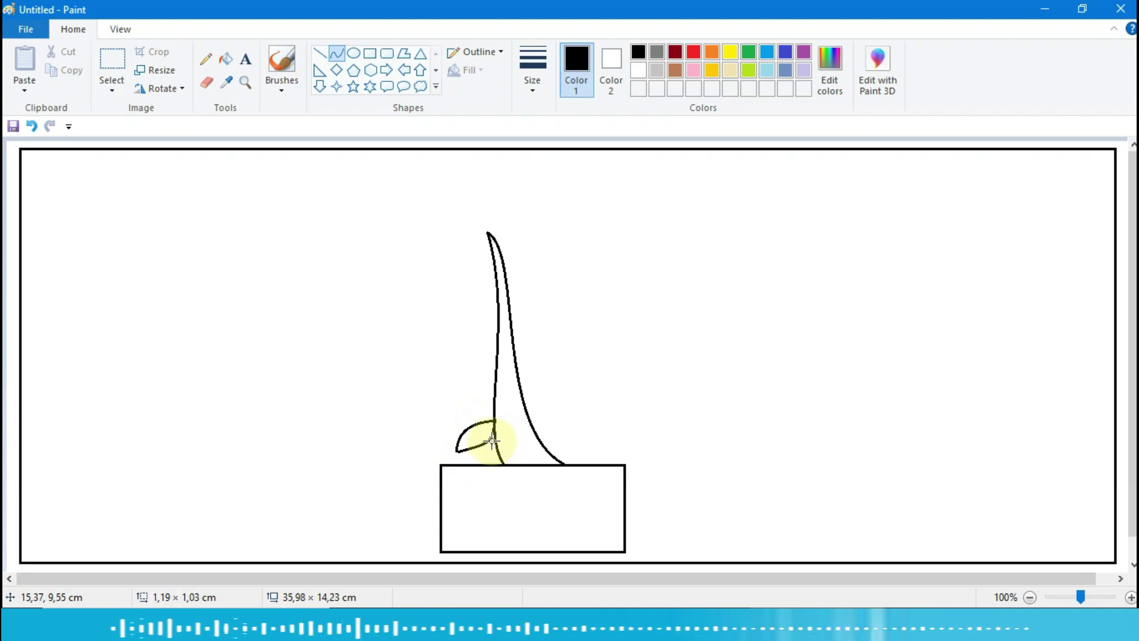
drag(481, 450, 481, 450)
click(402, 385)
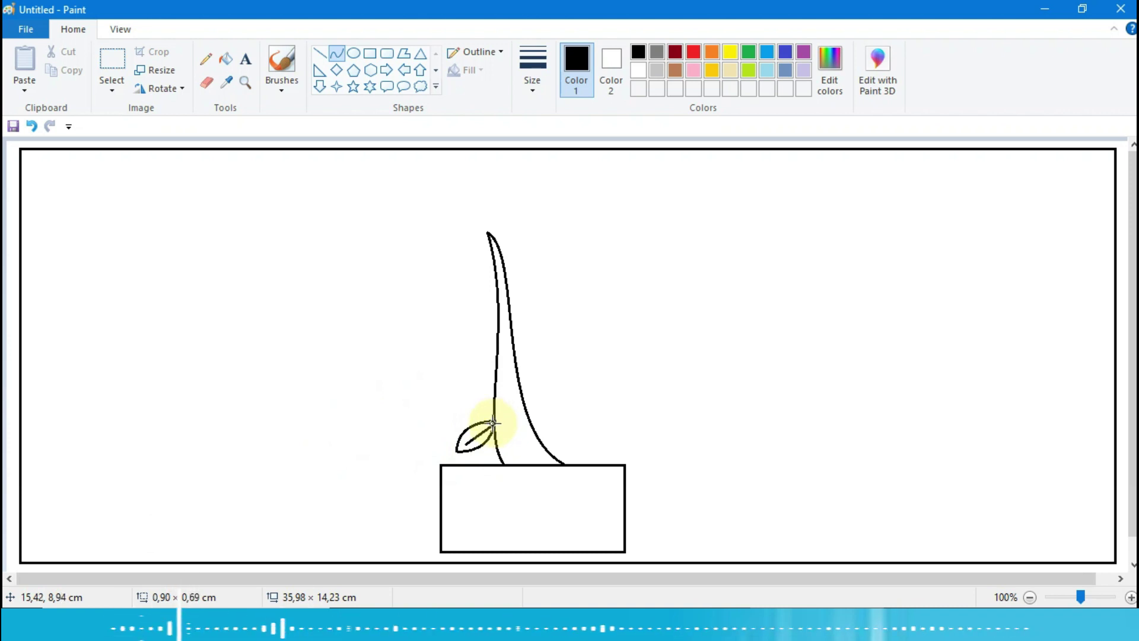
drag(475, 437, 472, 433)
click(472, 433)
click(583, 445)
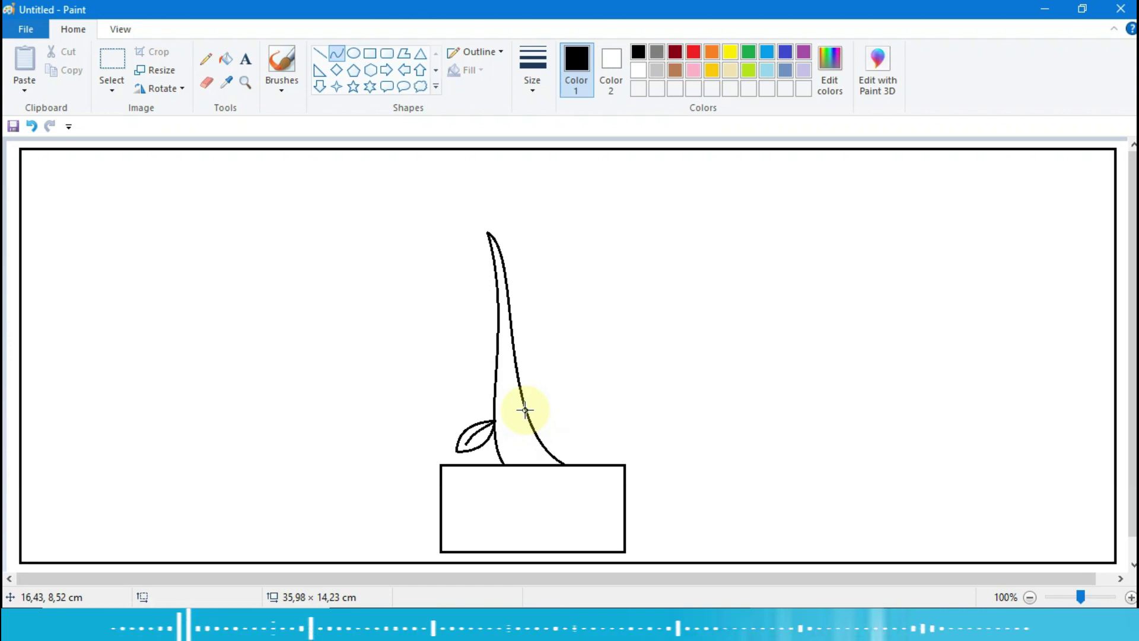
Draw the right leaf curving out from the stem just above the pot.
drag(524, 409, 539, 446)
click(682, 414)
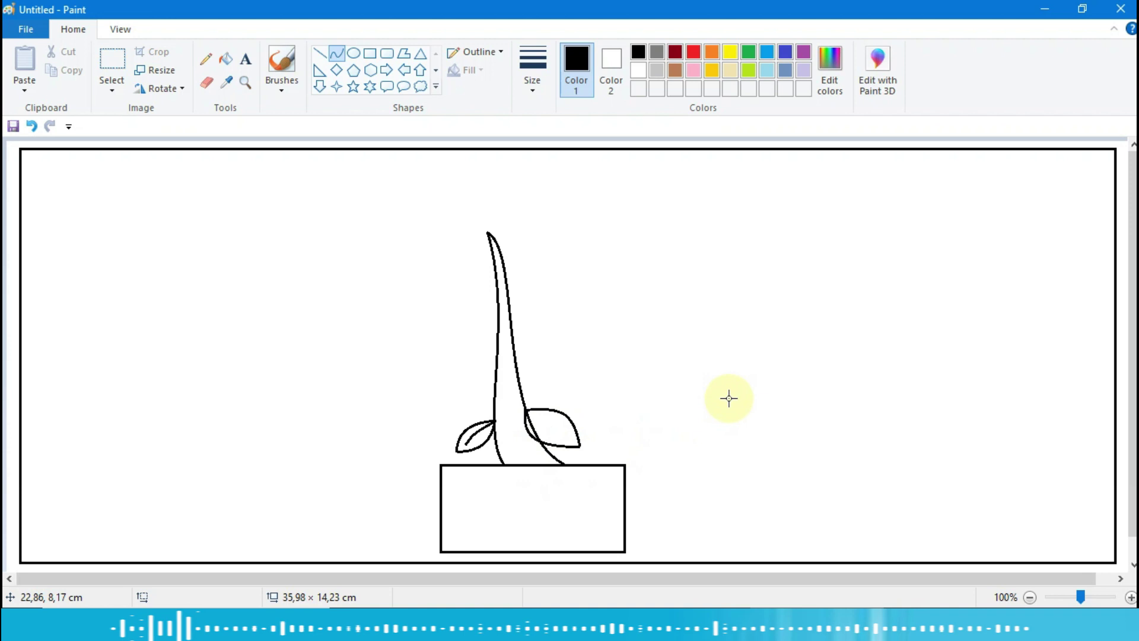
click(246, 83)
Zoom to 400% on the right leaf and erase its stray inner line.
click(506, 331)
click(546, 364)
scroll(603, 362, down, 3)
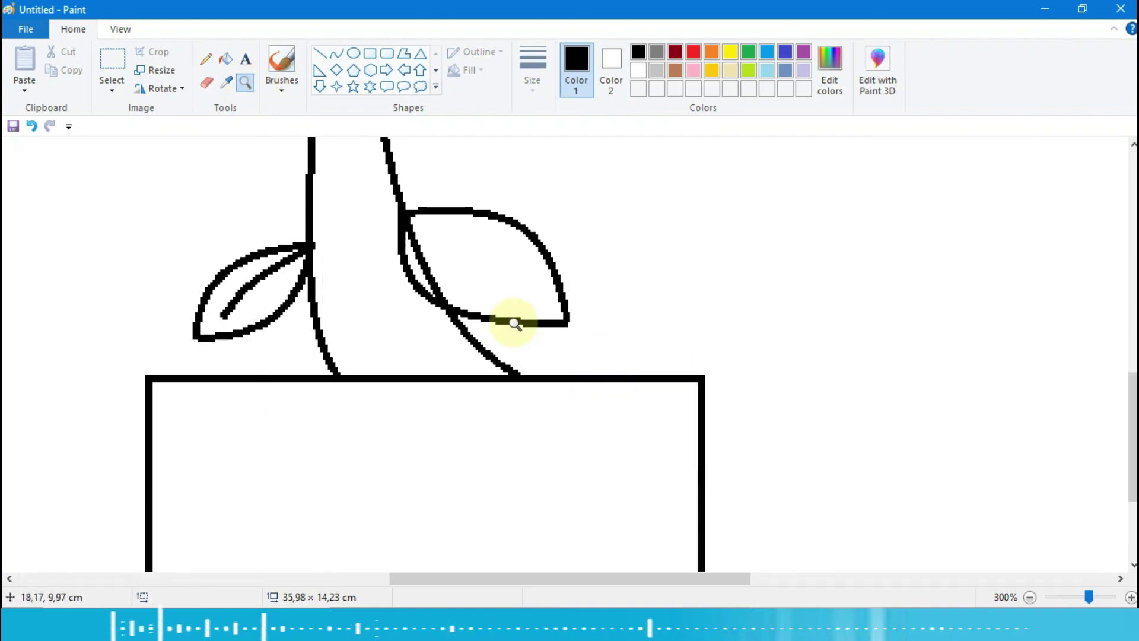
click(610, 356)
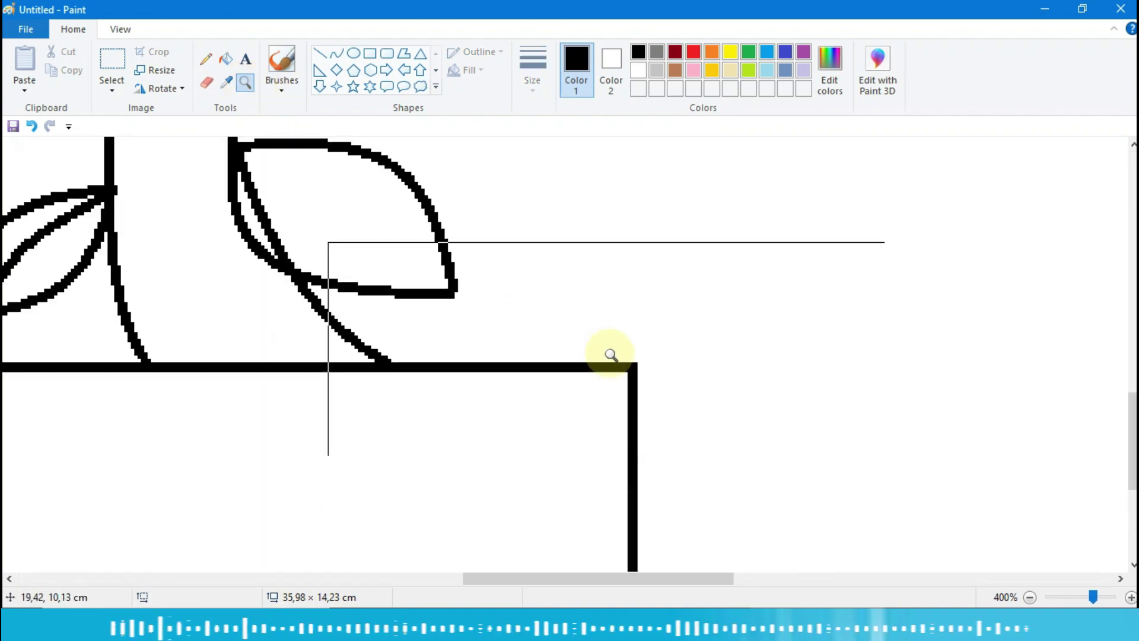
click(208, 83)
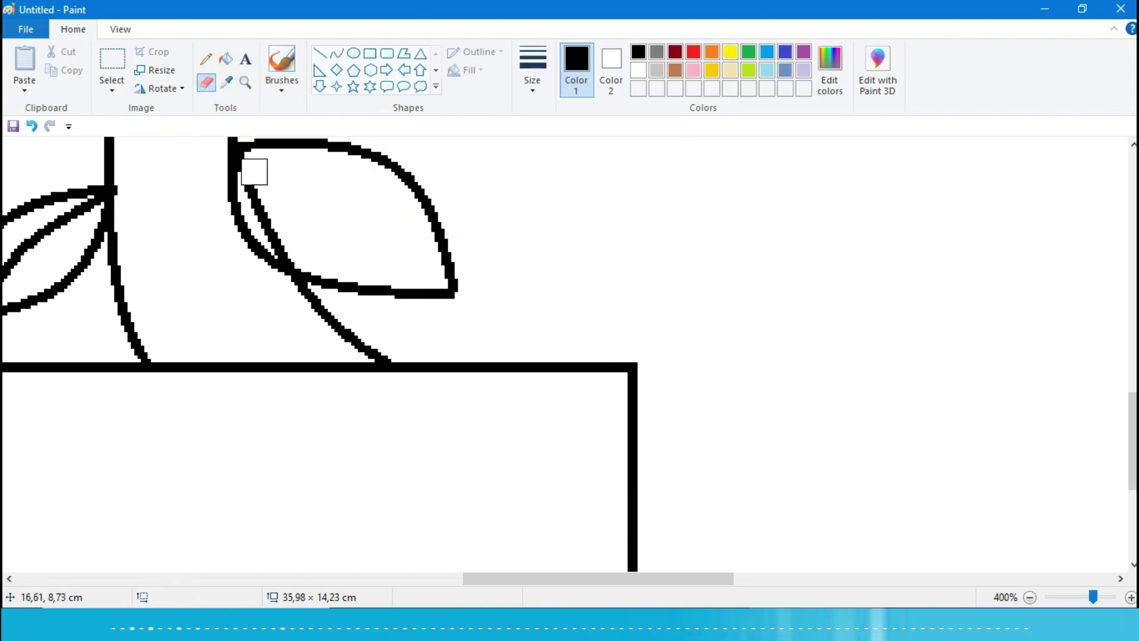
mouse_move(253, 172)
mouse_down()
mouse_move(297, 241)
mouse_move(288, 236)
mouse_move(308, 248)
mouse_up()
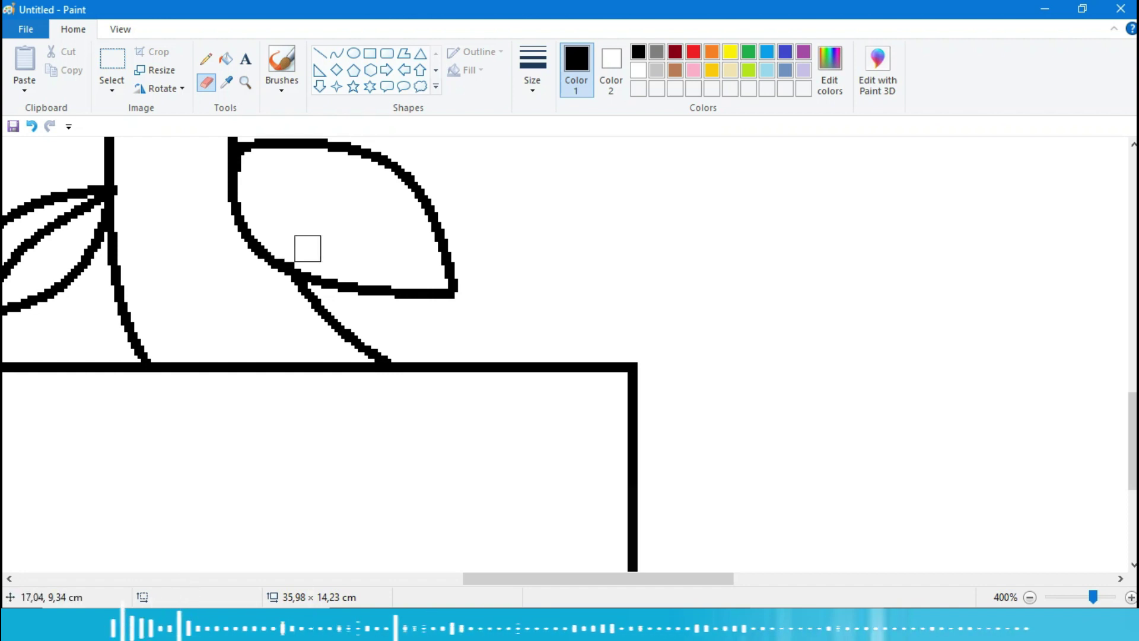
Zoom back out to 100% and bring the whole drawing back into view.
click(1029, 597)
click(1029, 597)
drag(828, 582, 550, 589)
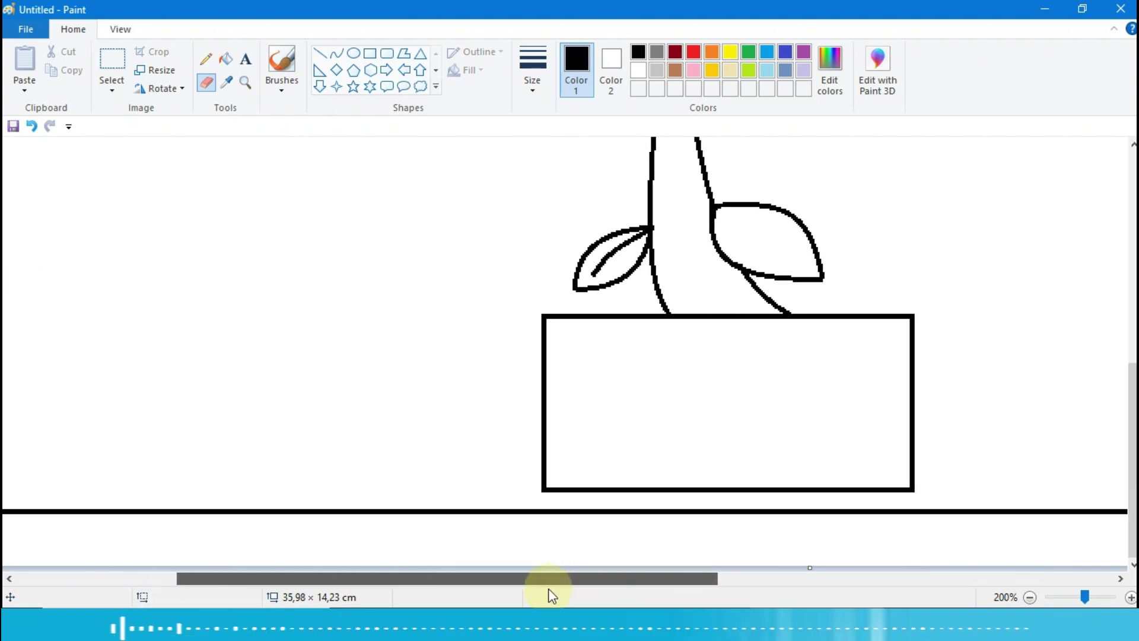
drag(1132, 527, 1131, 497)
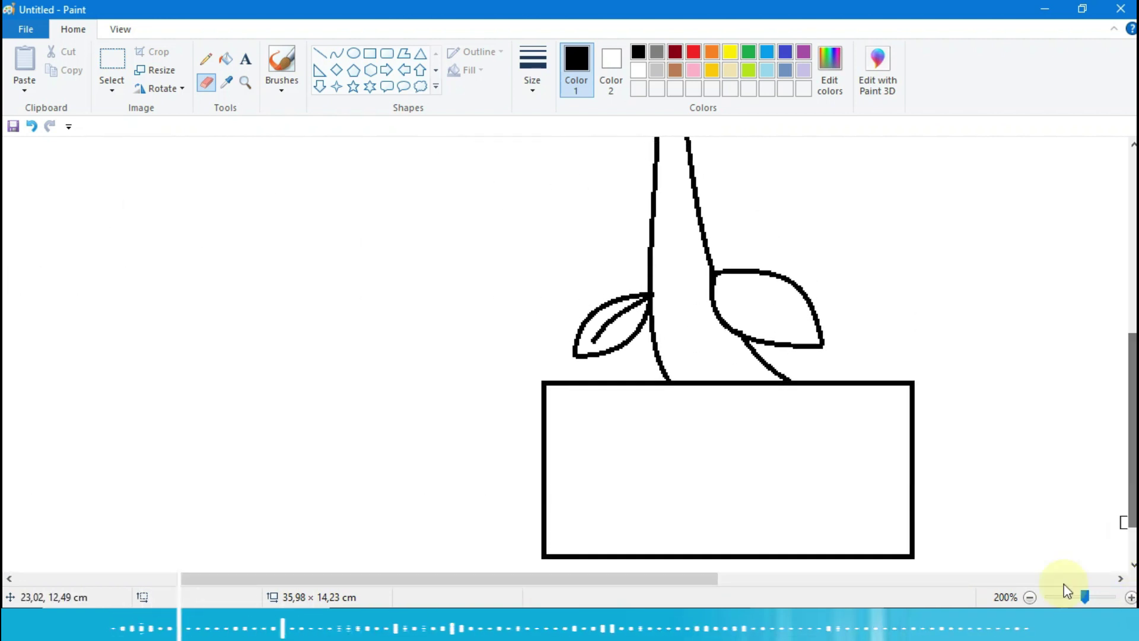
click(1029, 597)
drag(1126, 536, 1131, 438)
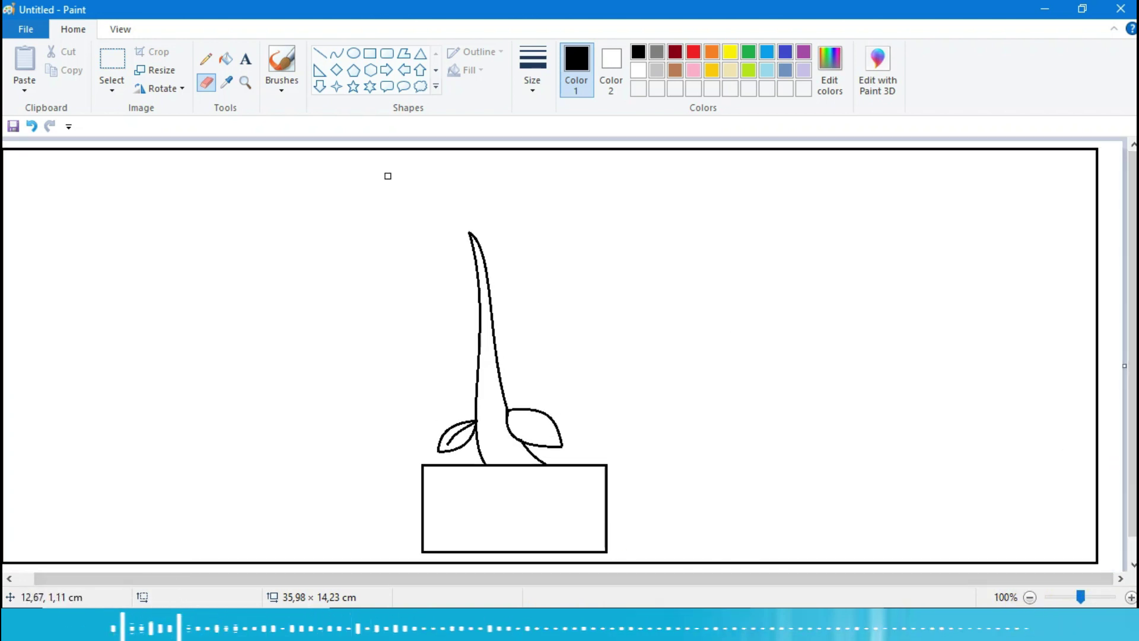
Try a vein line in the right leaf, then undo the stray dot it leaves.
click(337, 52)
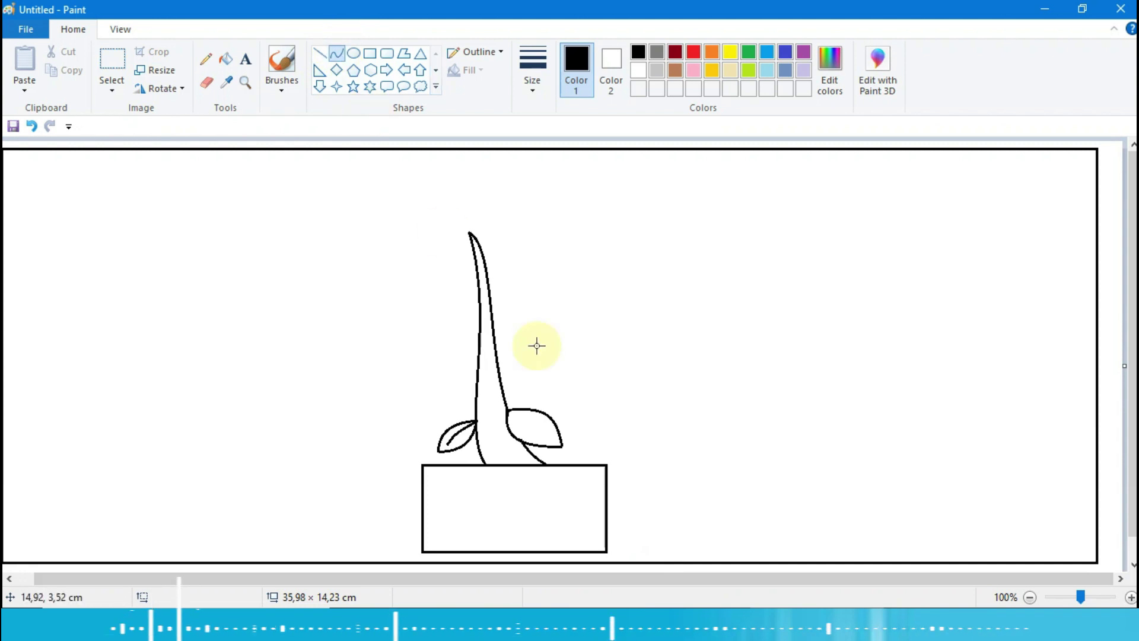
mouse_move(507, 411)
mouse_down()
mouse_move(526, 433)
mouse_move(546, 439)
mouse_move(531, 419)
mouse_move(544, 429)
mouse_up()
click(687, 444)
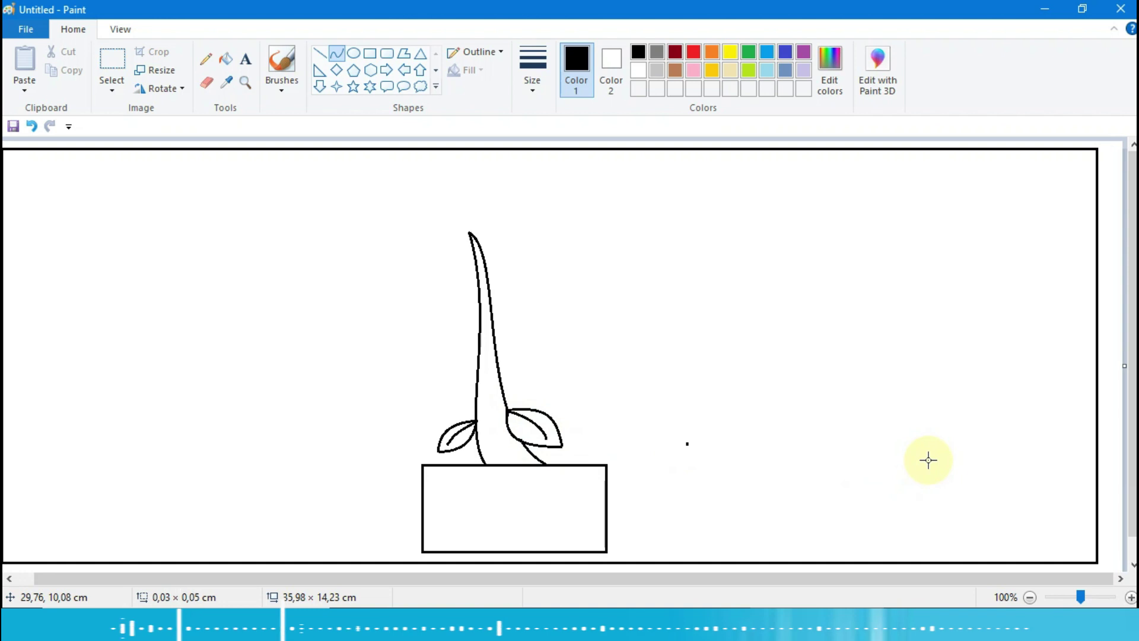
key(ctrl+z)
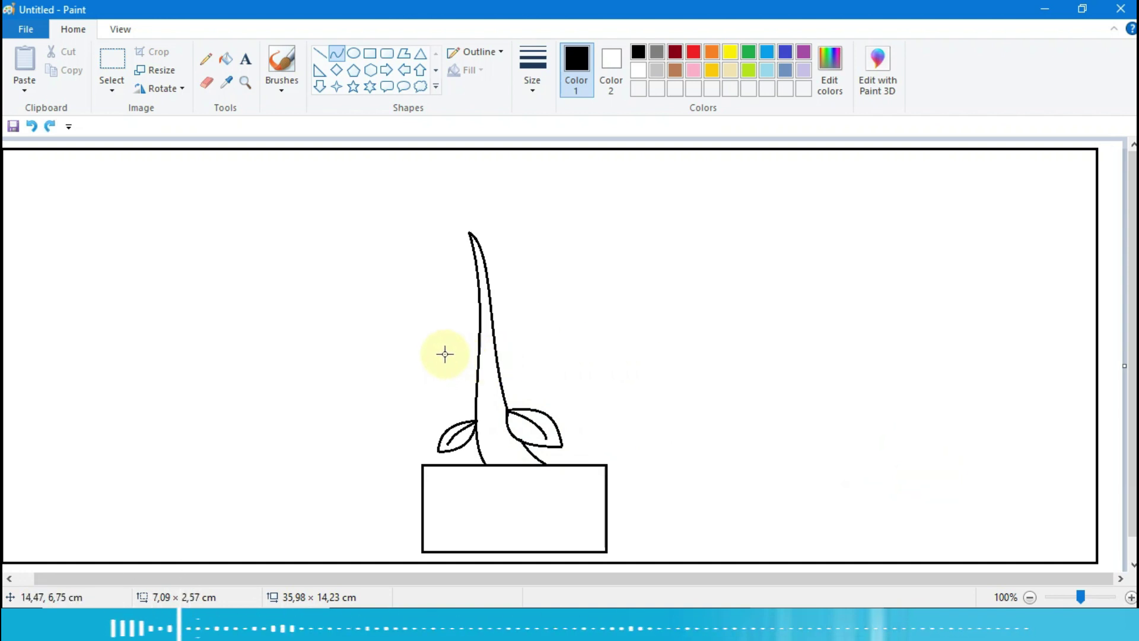
Draw two bent curves forming a leaf jutting left from the stem's middle.
drag(436, 346, 467, 361)
click(574, 345)
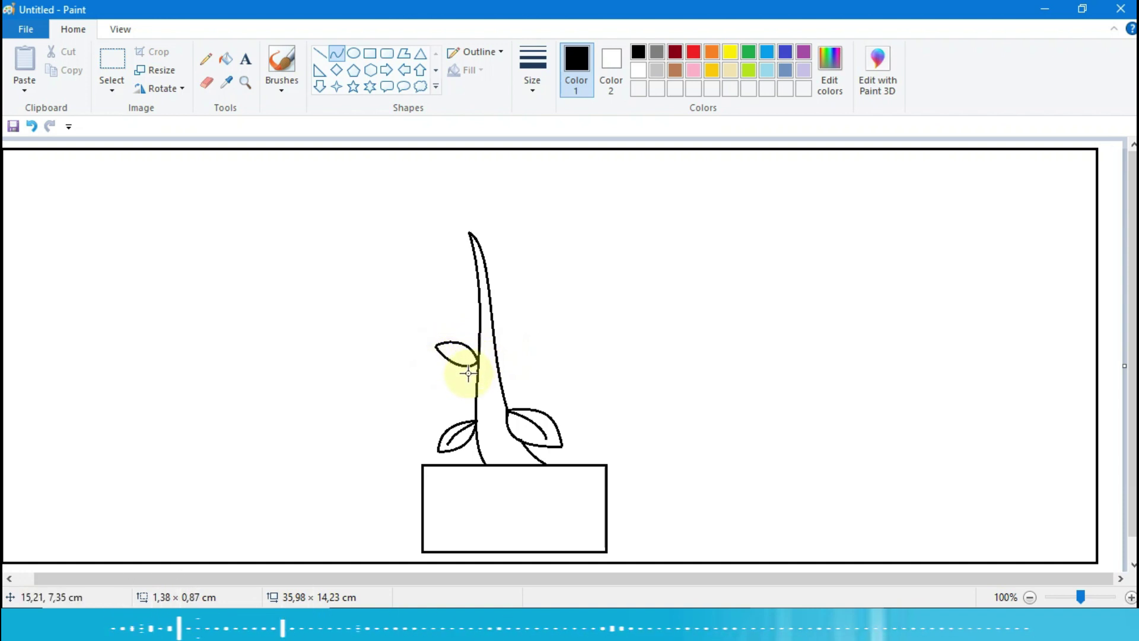
mouse_move(467, 370)
mouse_down()
mouse_move(476, 360)
mouse_move(460, 351)
mouse_up()
click(637, 357)
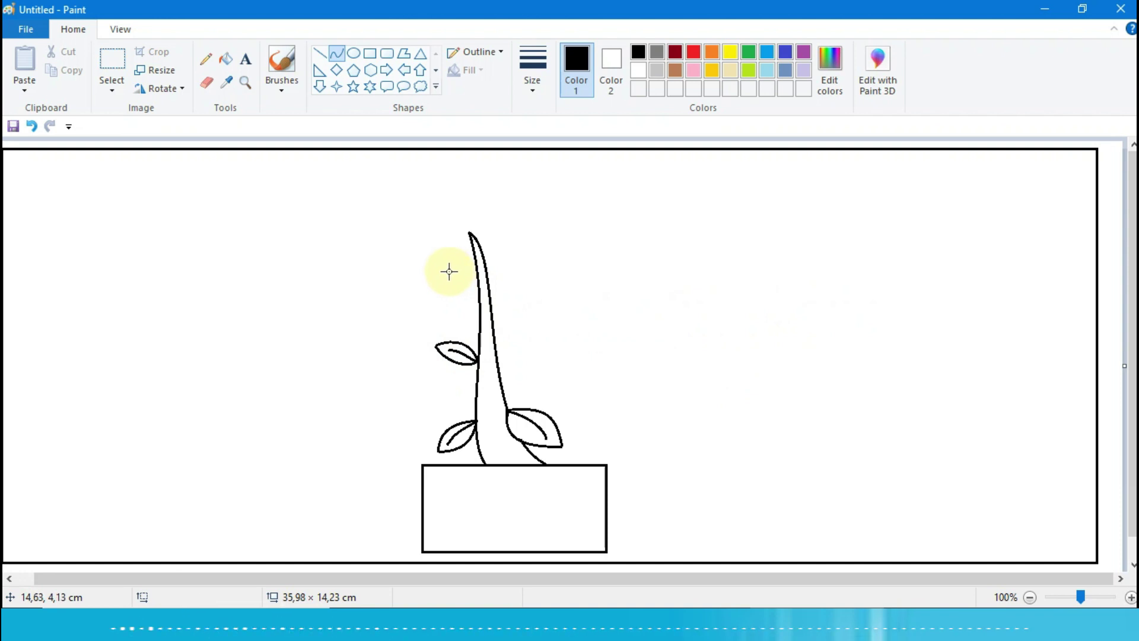
Outline a small leaf with a centre vein left of the stem near its tip.
mouse_move(447, 272)
mouse_down()
mouse_move(477, 279)
mouse_move(457, 261)
mouse_move(468, 268)
mouse_up()
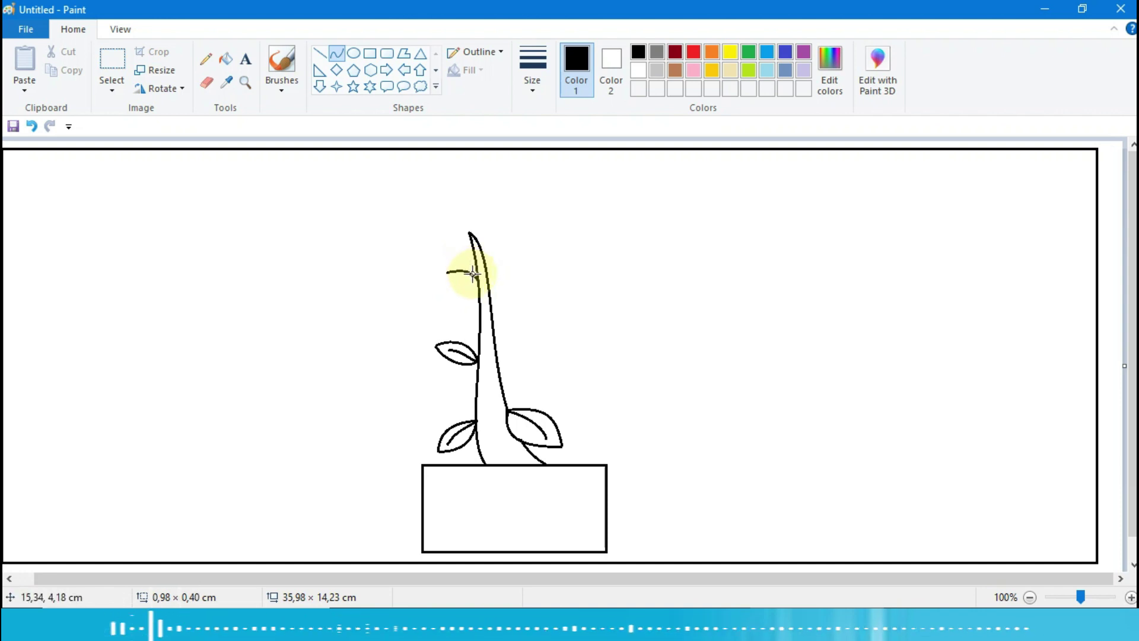
click(587, 286)
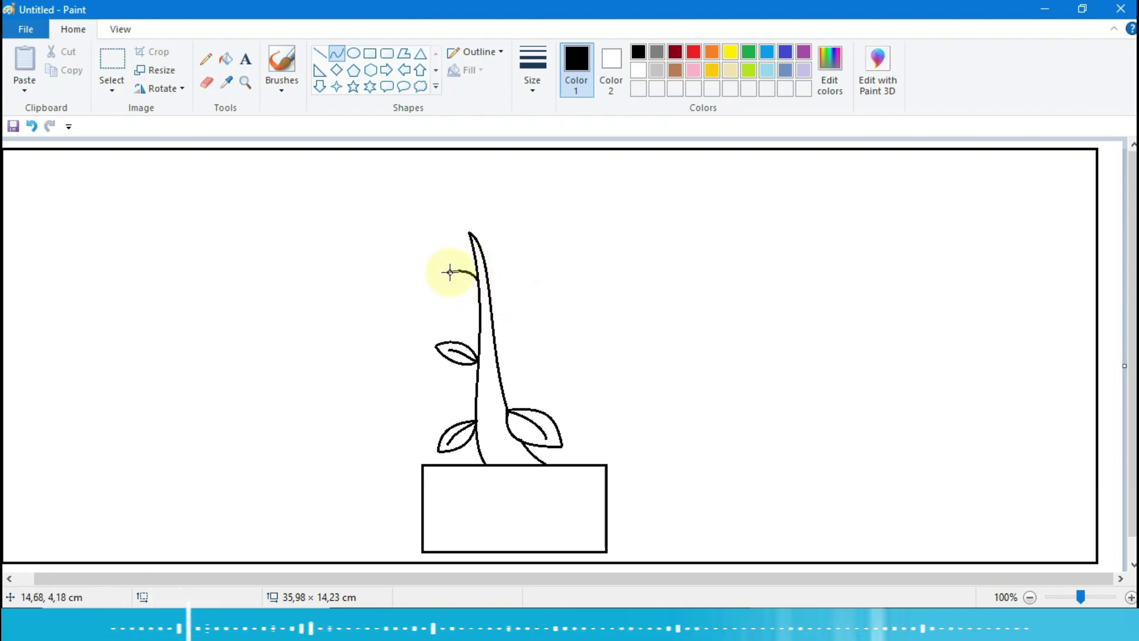
drag(449, 272, 476, 289)
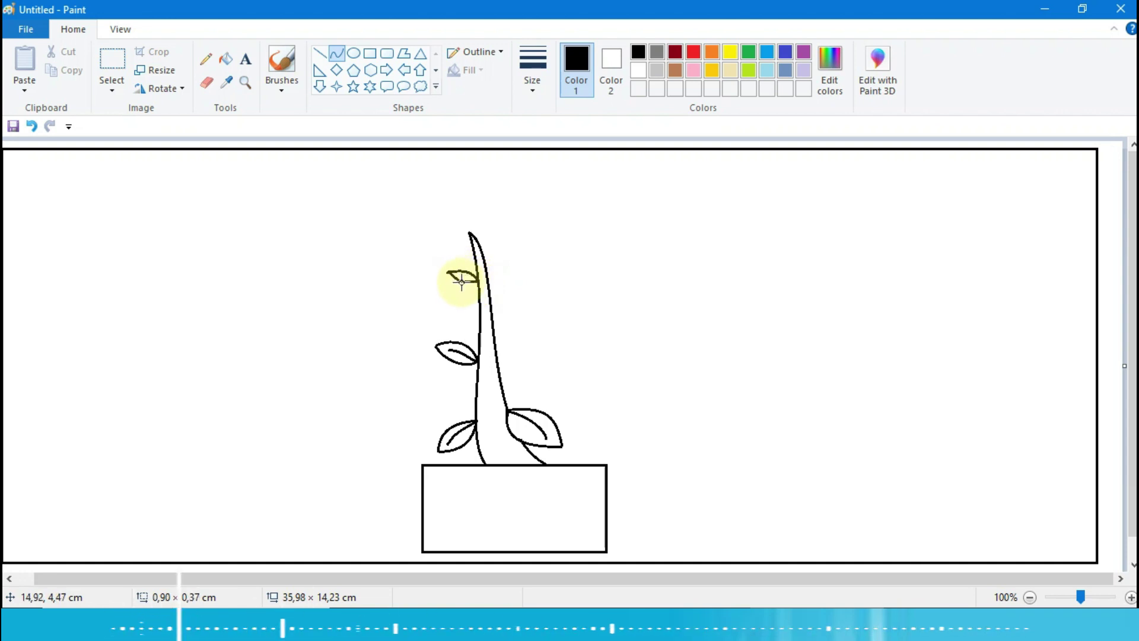
click(471, 287)
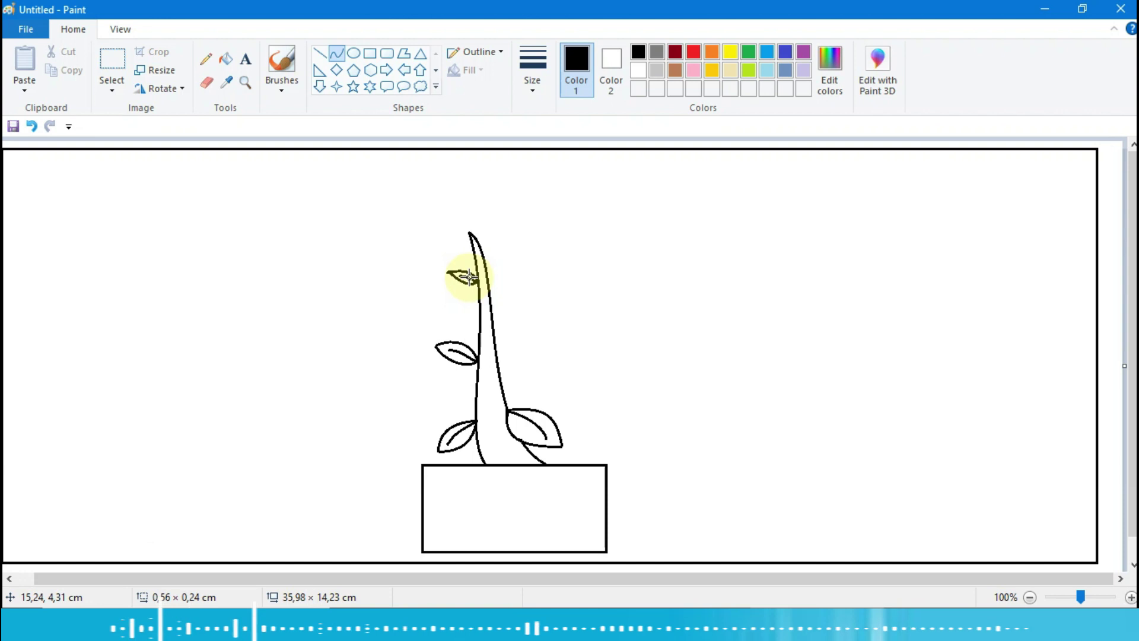
click(534, 286)
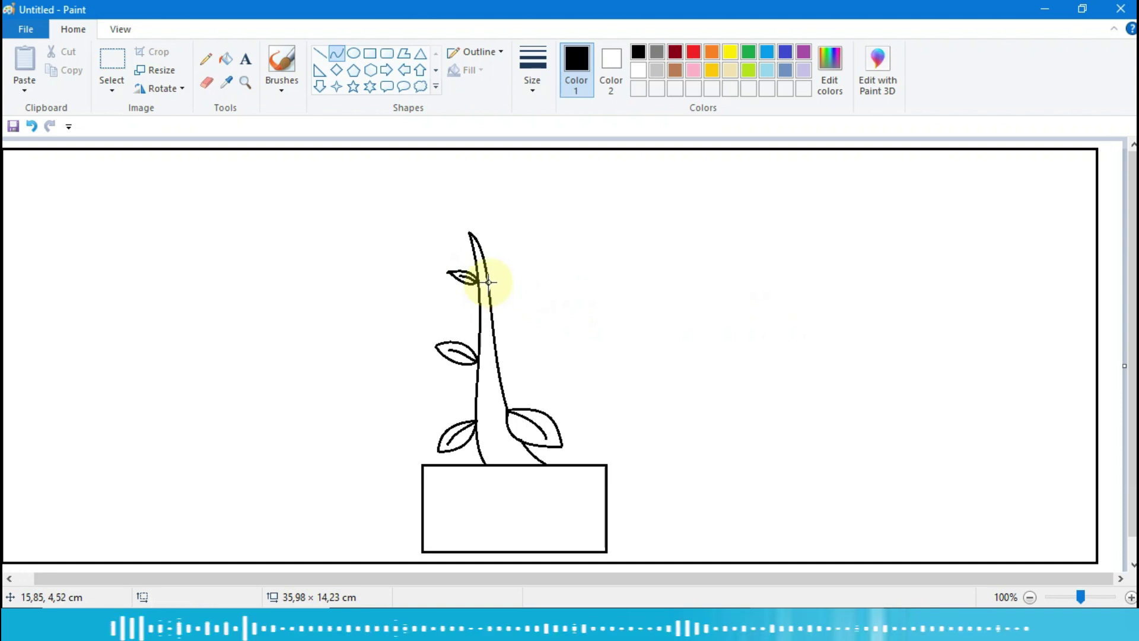
drag(494, 264, 521, 287)
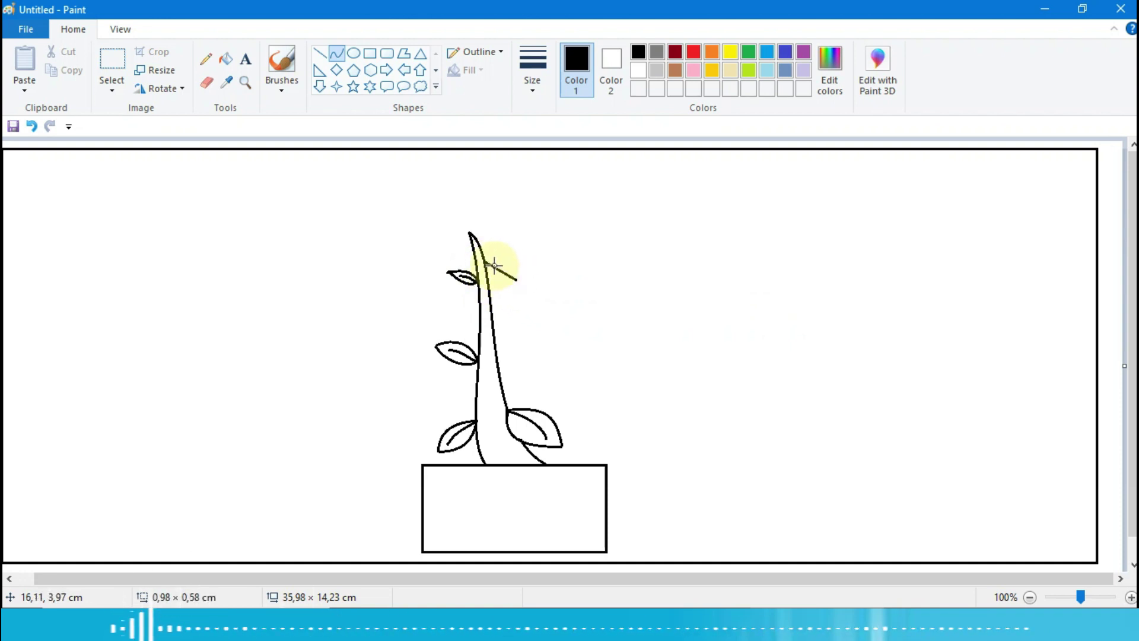
Draw two curved edges and a centre vein for a small leaf right of the stem's top.
click(514, 270)
click(554, 294)
mouse_move(484, 264)
mouse_down()
mouse_move(515, 282)
mouse_move(503, 287)
mouse_move(490, 266)
mouse_up()
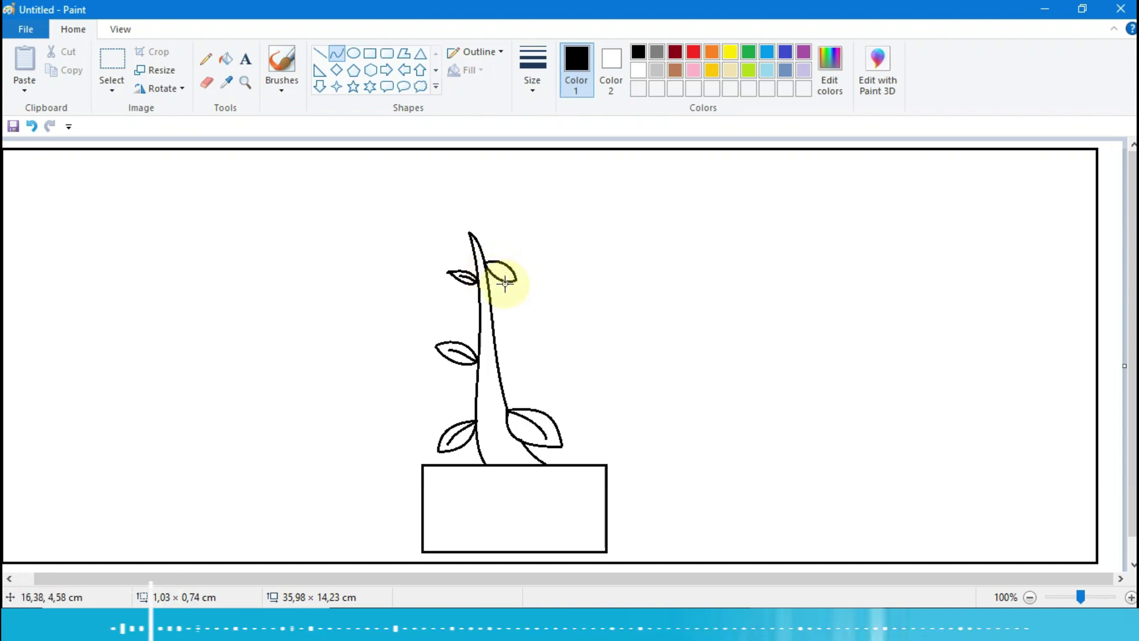
mouse_move(504, 280)
mouse_down()
mouse_move(542, 287)
mouse_move(496, 269)
mouse_up()
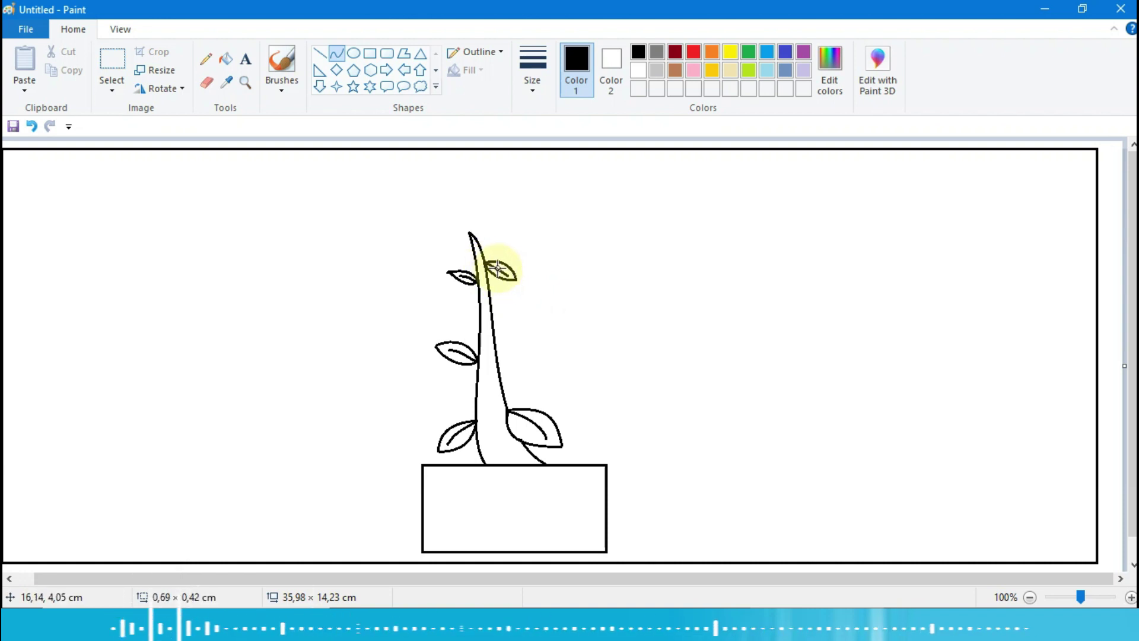
drag(498, 268, 502, 269)
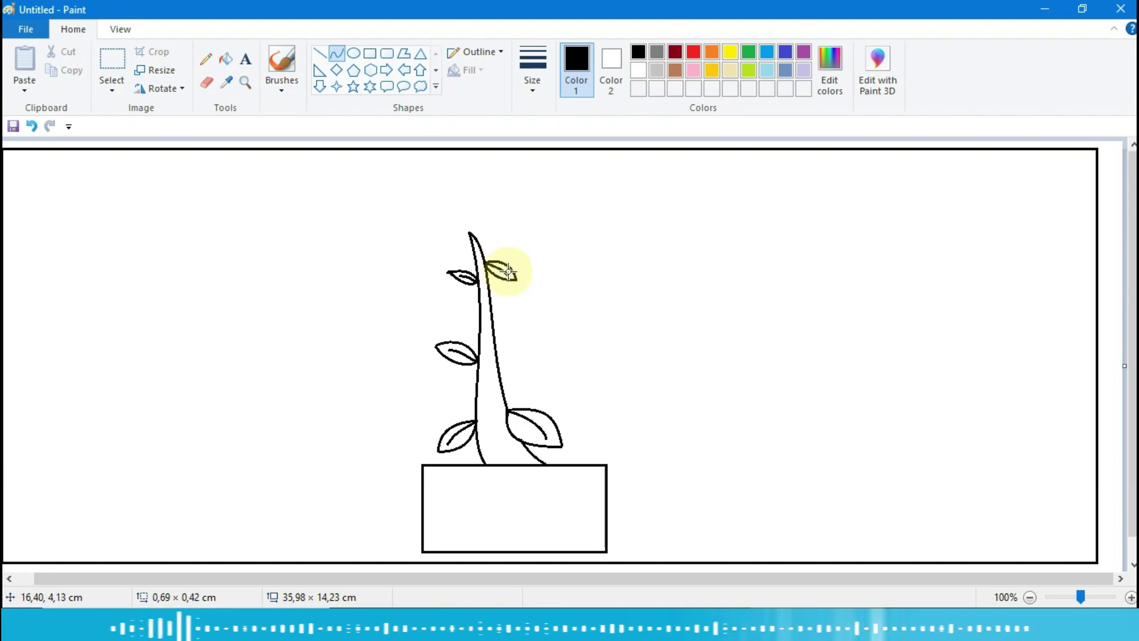
click(591, 300)
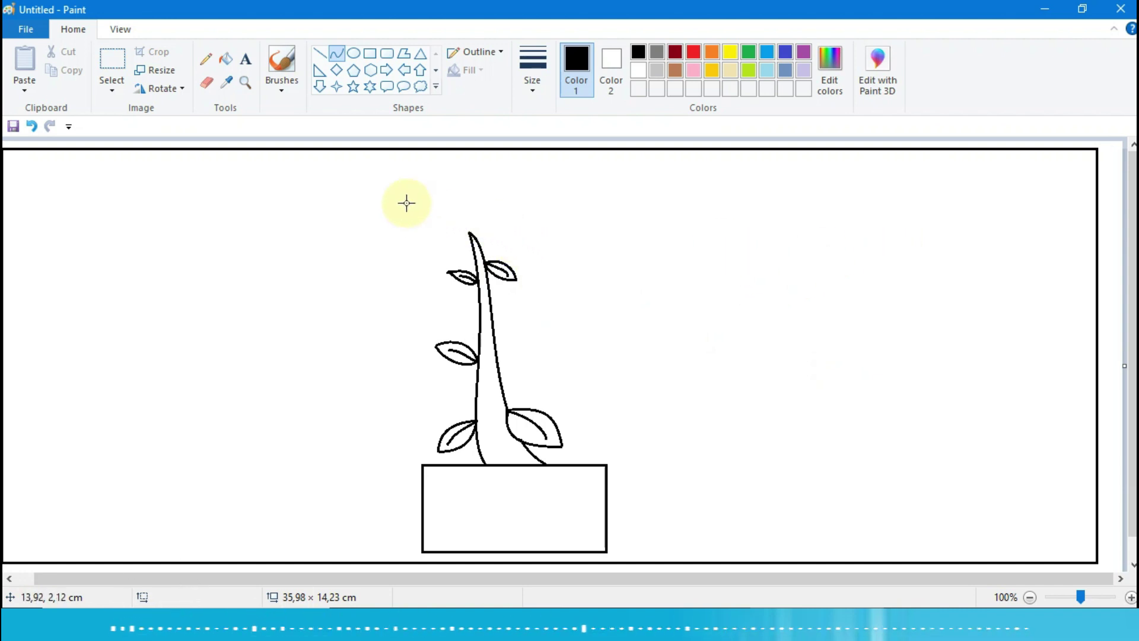
Draw a small black circle for the sun in the upper-left of the canvas.
click(354, 54)
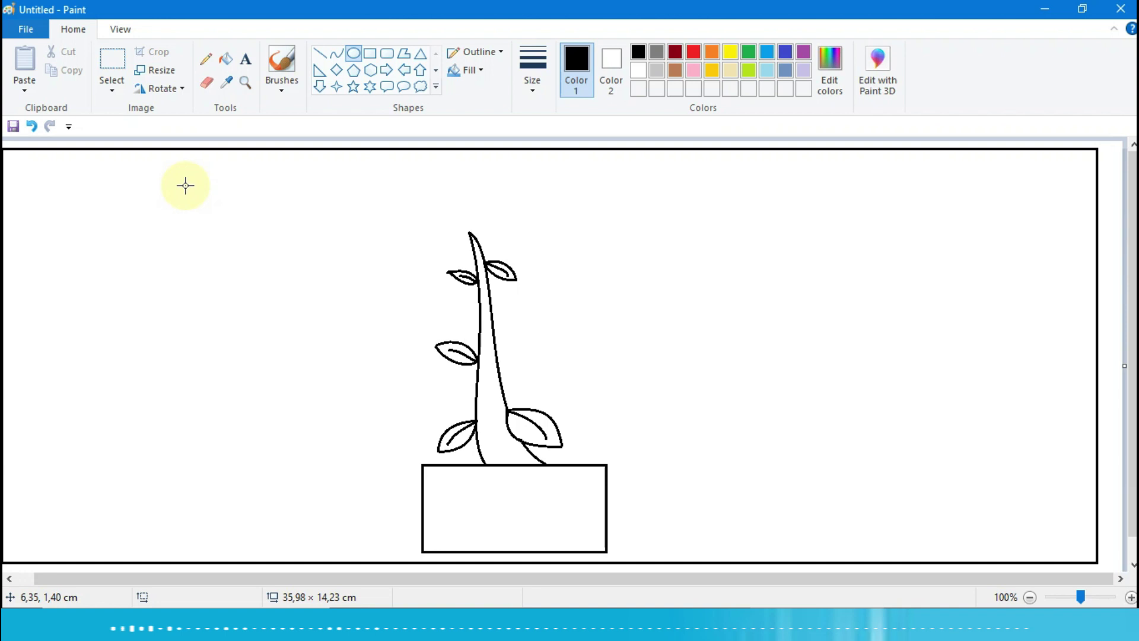
drag(212, 176, 257, 221)
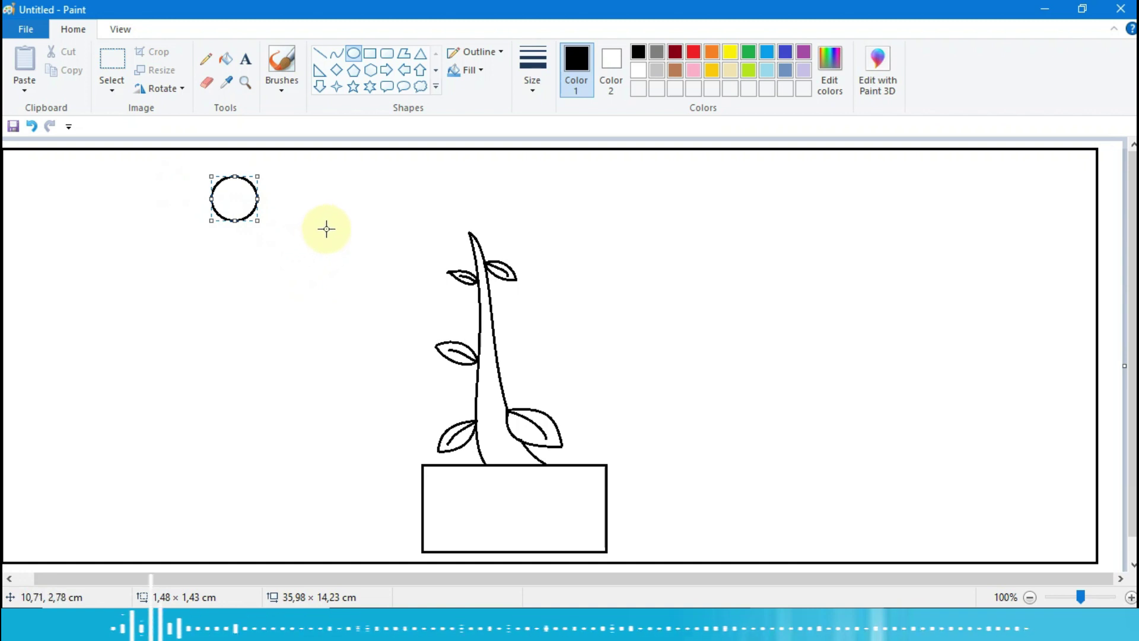
click(326, 229)
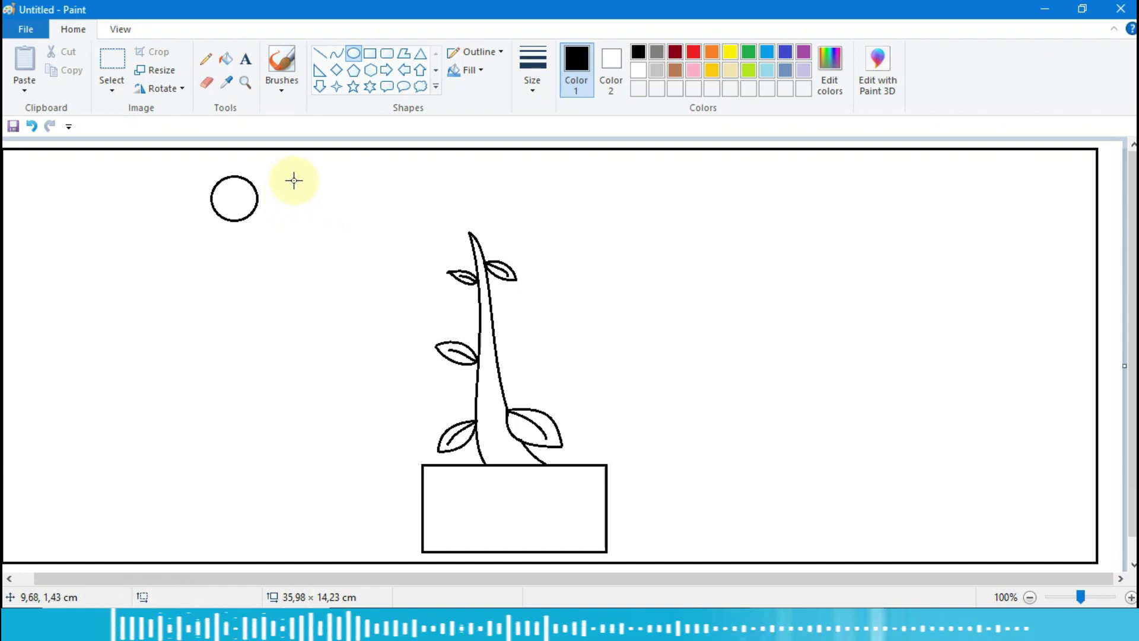
click(322, 54)
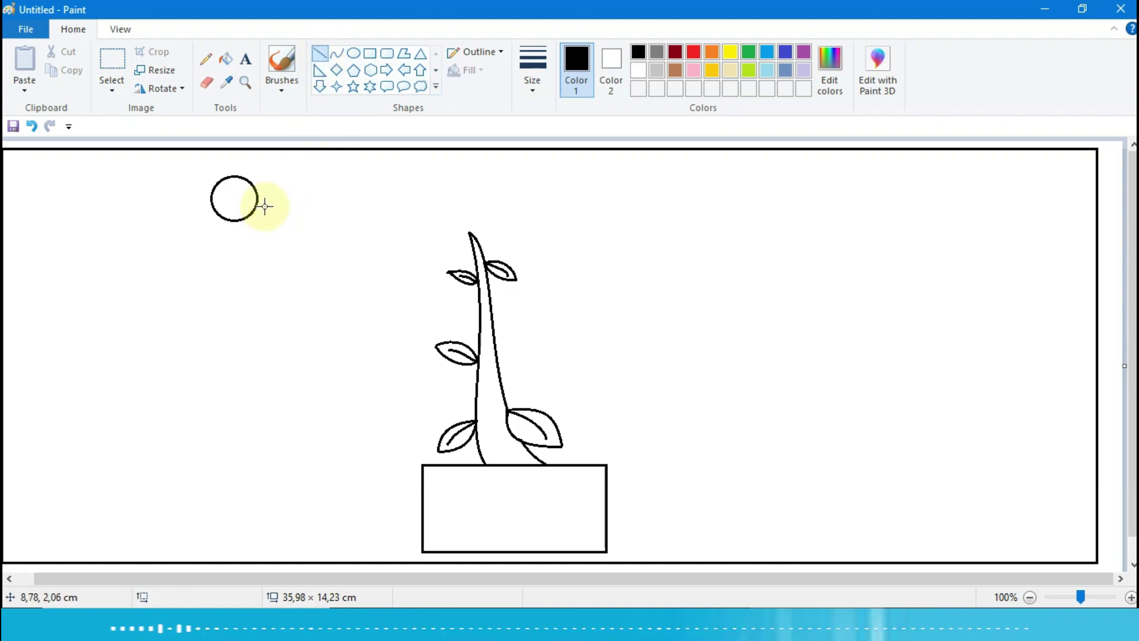
Draw a short diagonal ray running down-right from the sun circle.
drag(263, 207, 257, 244)
click(332, 227)
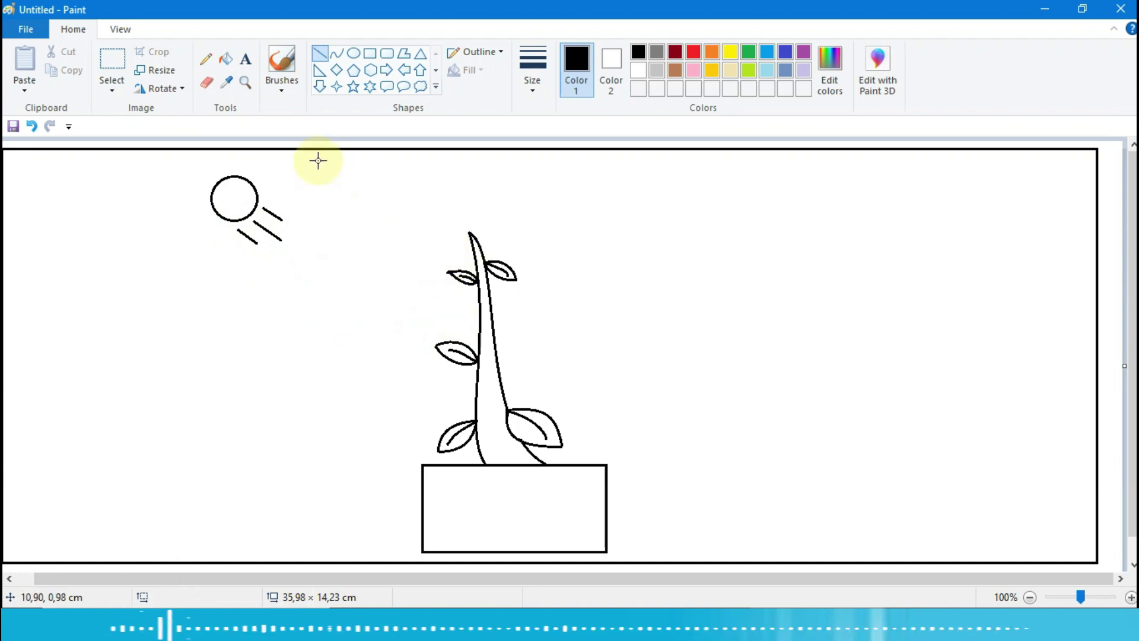
click(246, 83)
Magnify the sun and outline a triangular arrowhead at the lowest ray's end.
click(351, 213)
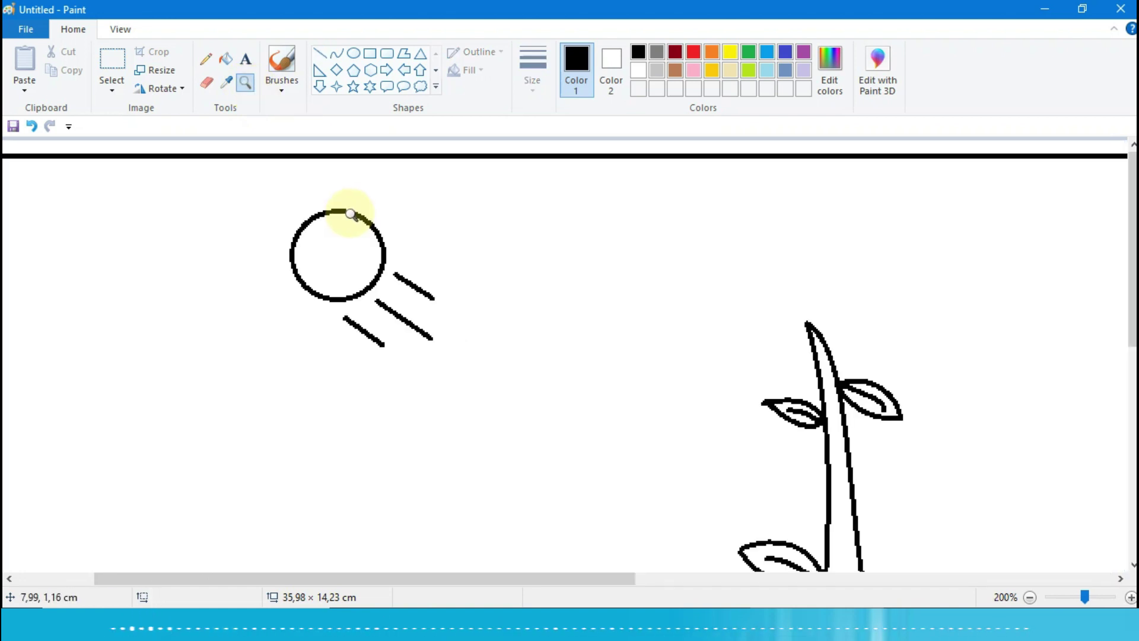
click(348, 216)
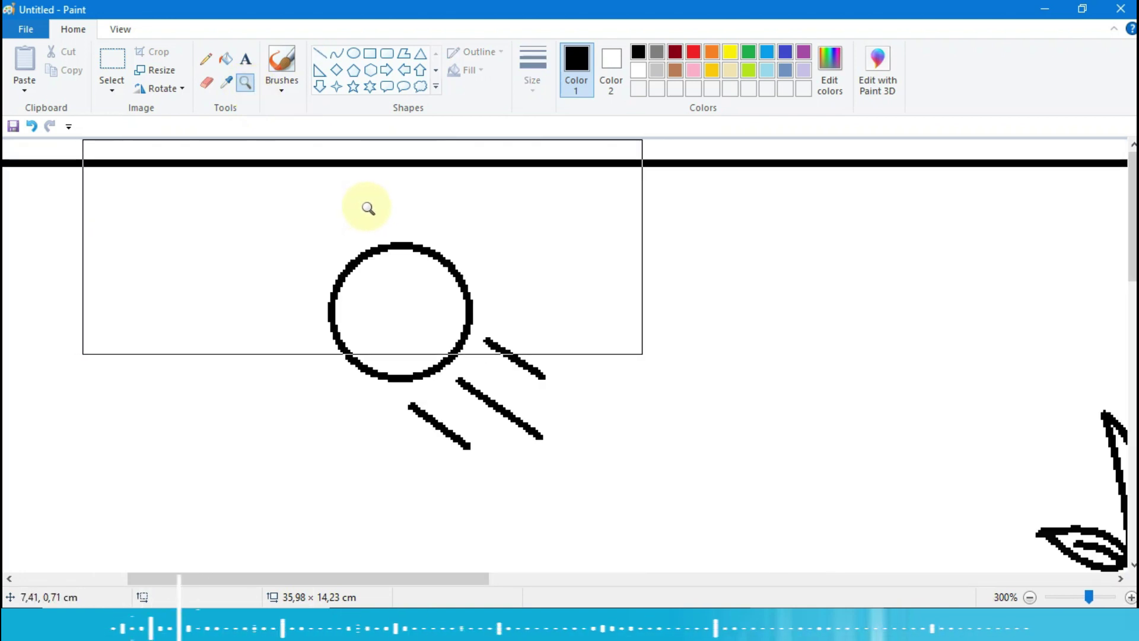
click(321, 55)
drag(442, 453, 468, 423)
click(486, 474)
click(511, 467)
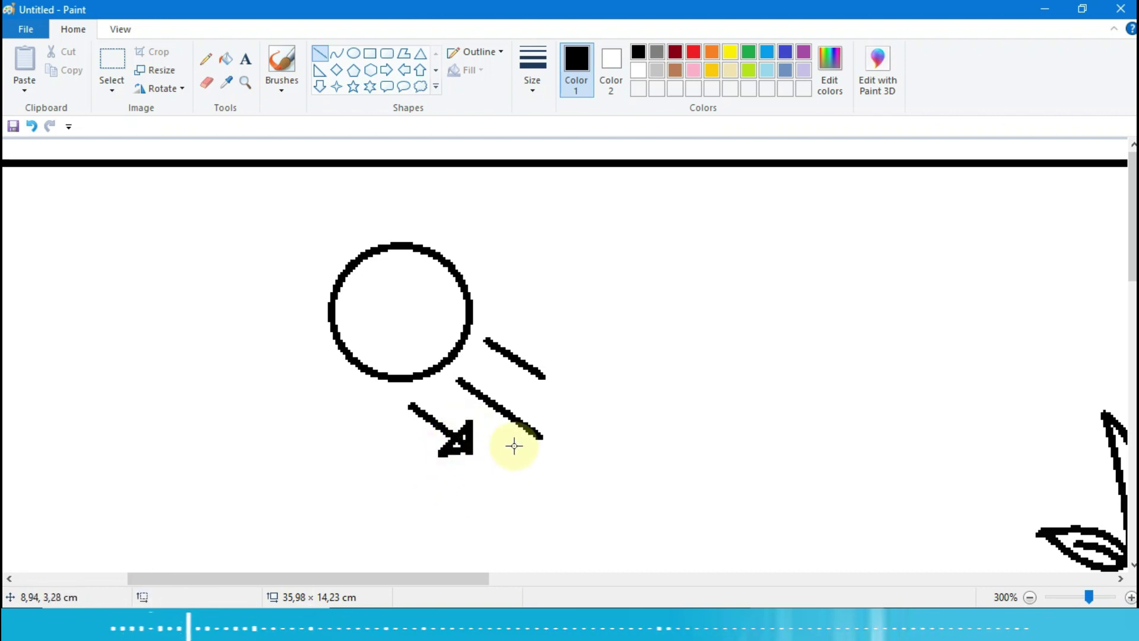
Draw triangular arrowheads at the ends of the middle and upper rays.
mouse_move(503, 443)
mouse_down()
mouse_move(535, 439)
mouse_move(537, 408)
mouse_move(539, 439)
mouse_move(534, 399)
mouse_move(509, 442)
mouse_up()
click(587, 422)
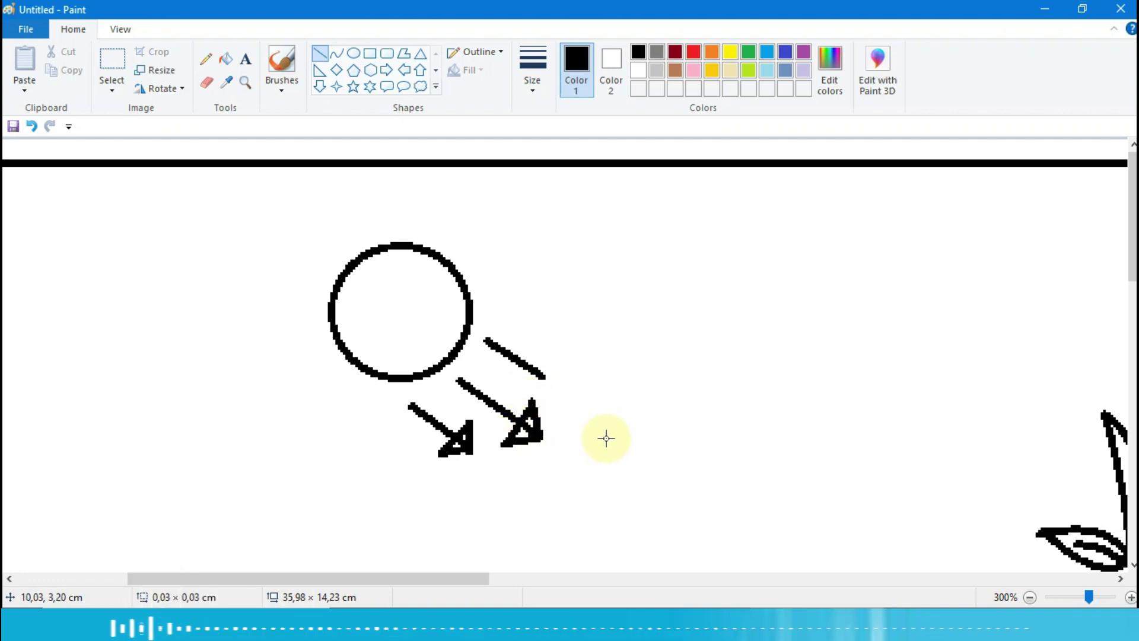
drag(542, 340, 541, 380)
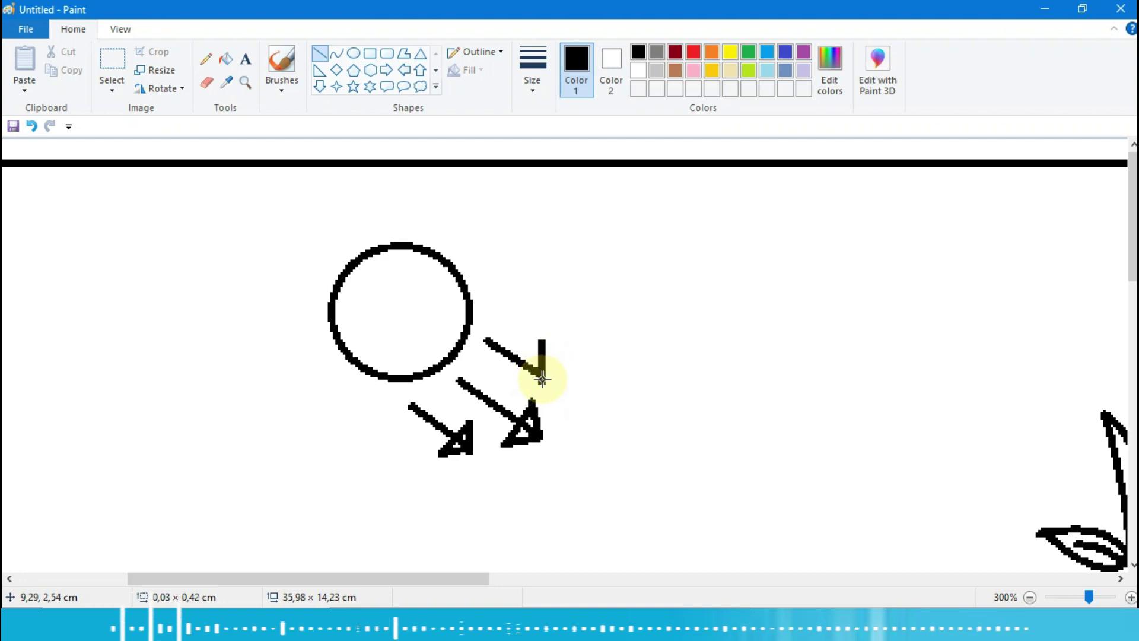
mouse_move(540, 340)
mouse_down()
mouse_move(541, 378)
mouse_move(524, 361)
mouse_move(516, 381)
mouse_up()
click(589, 370)
click(593, 388)
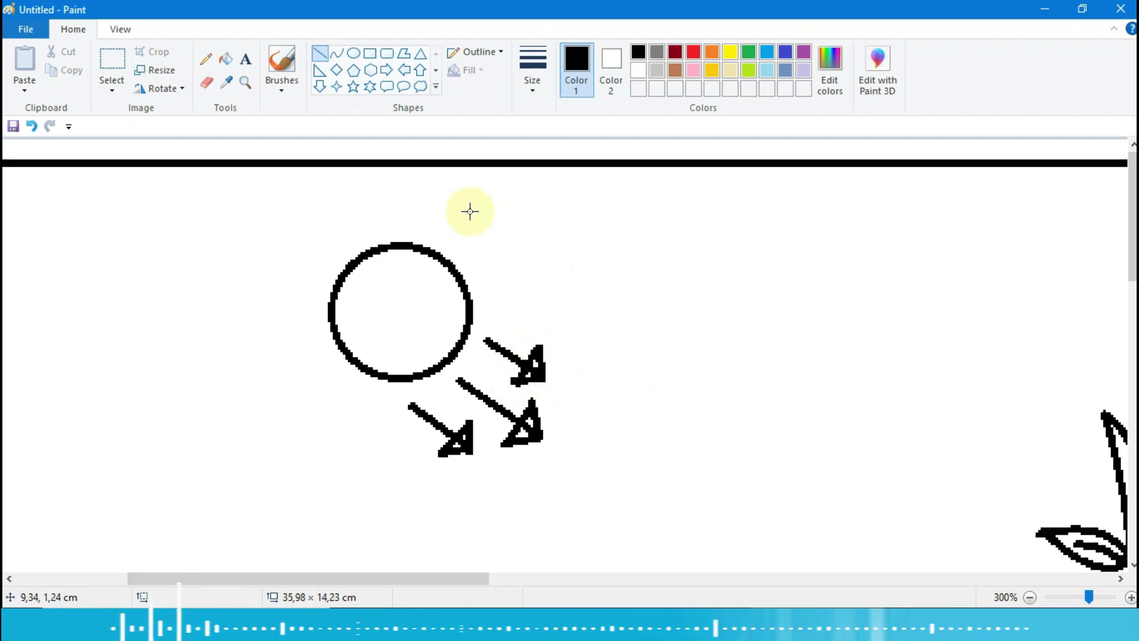
Fill the upper, middle and lowest arrowheads with black, then zoom back out to 100%.
click(226, 61)
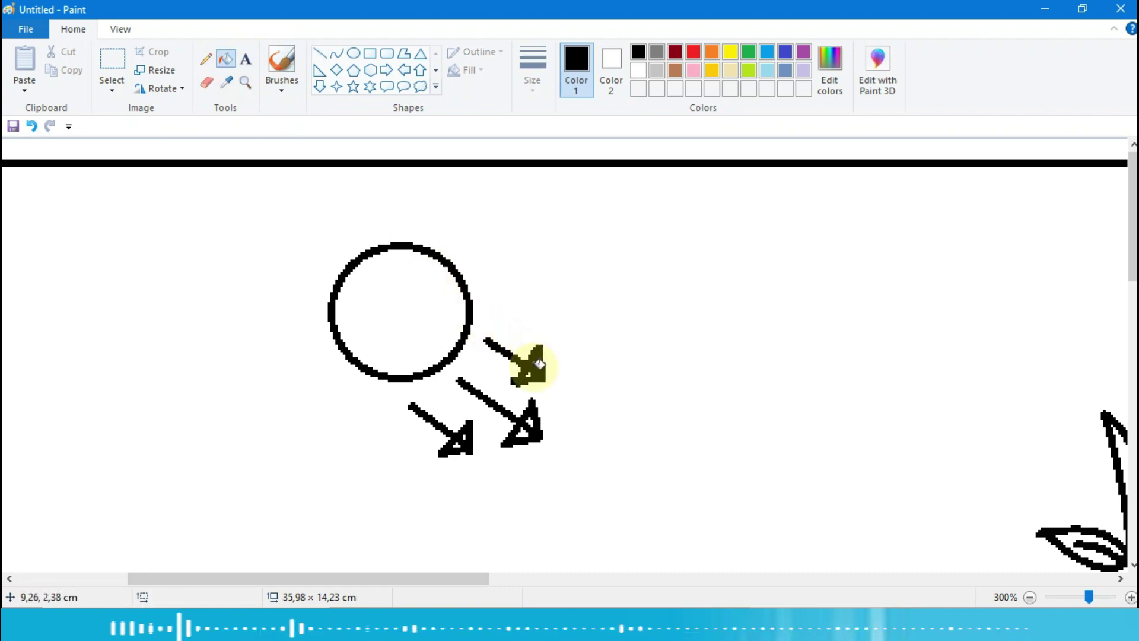
click(536, 420)
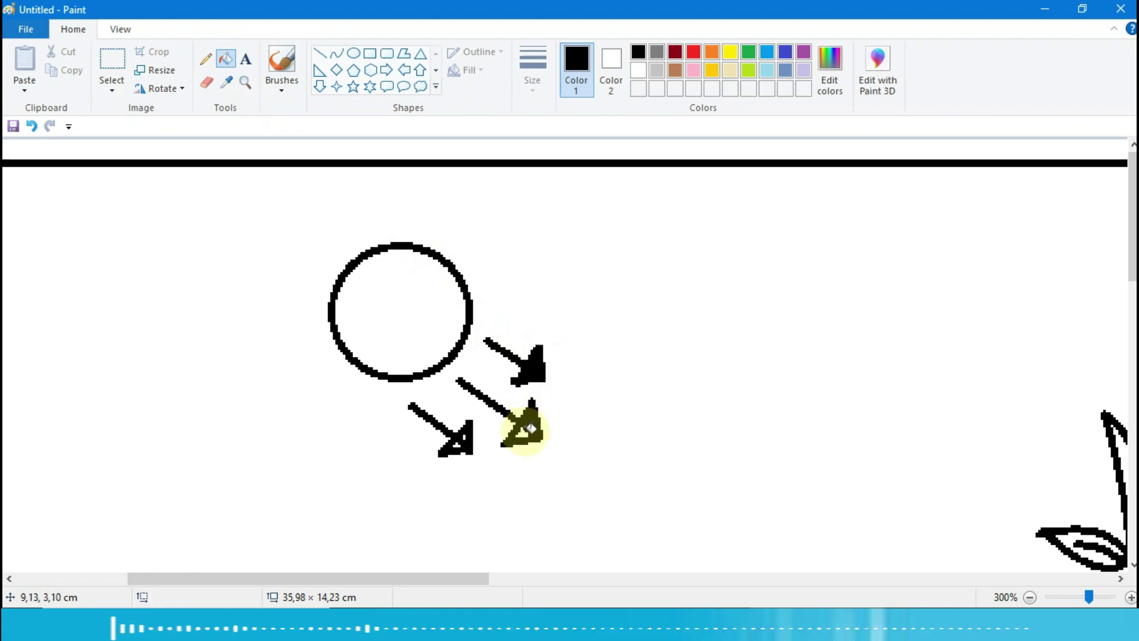
click(525, 434)
click(457, 445)
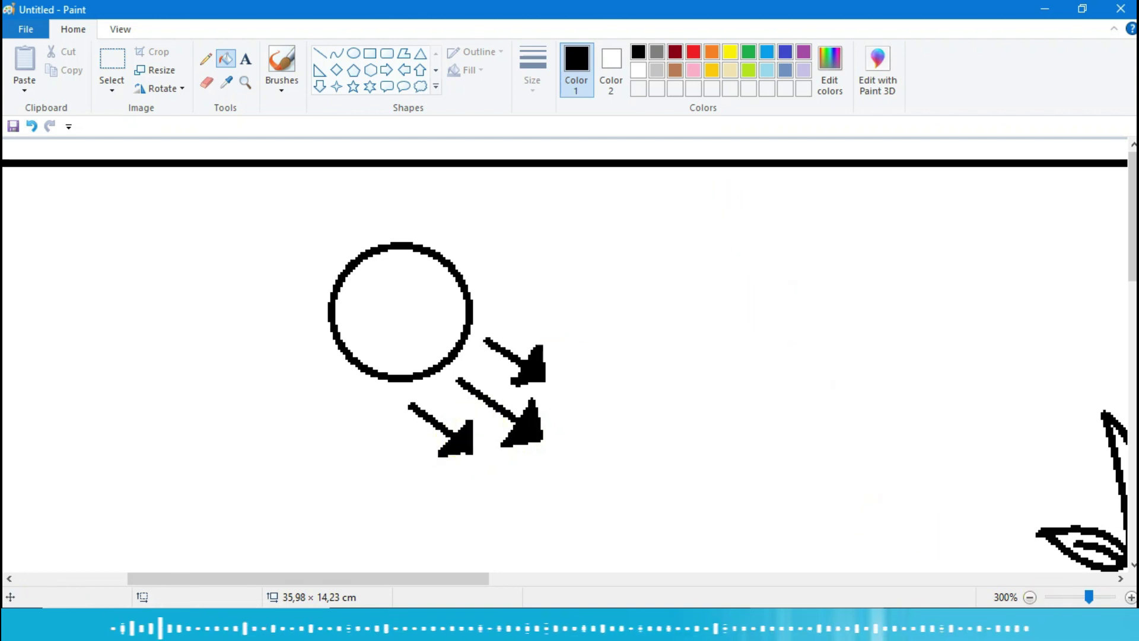
click(1029, 597)
click(1029, 597)
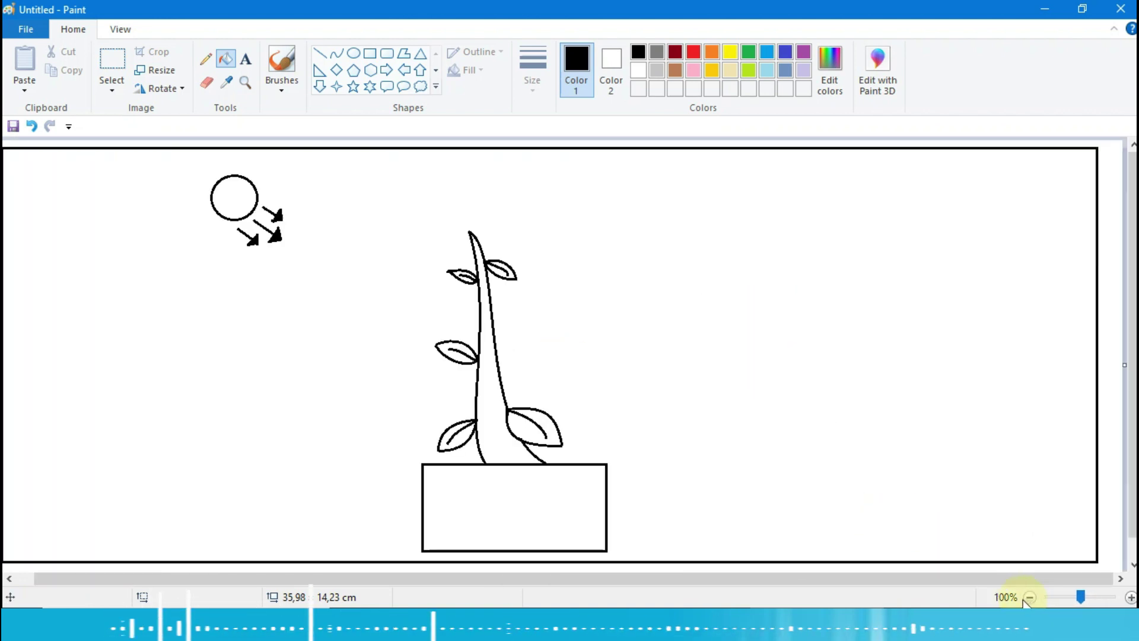
drag(884, 576, 615, 574)
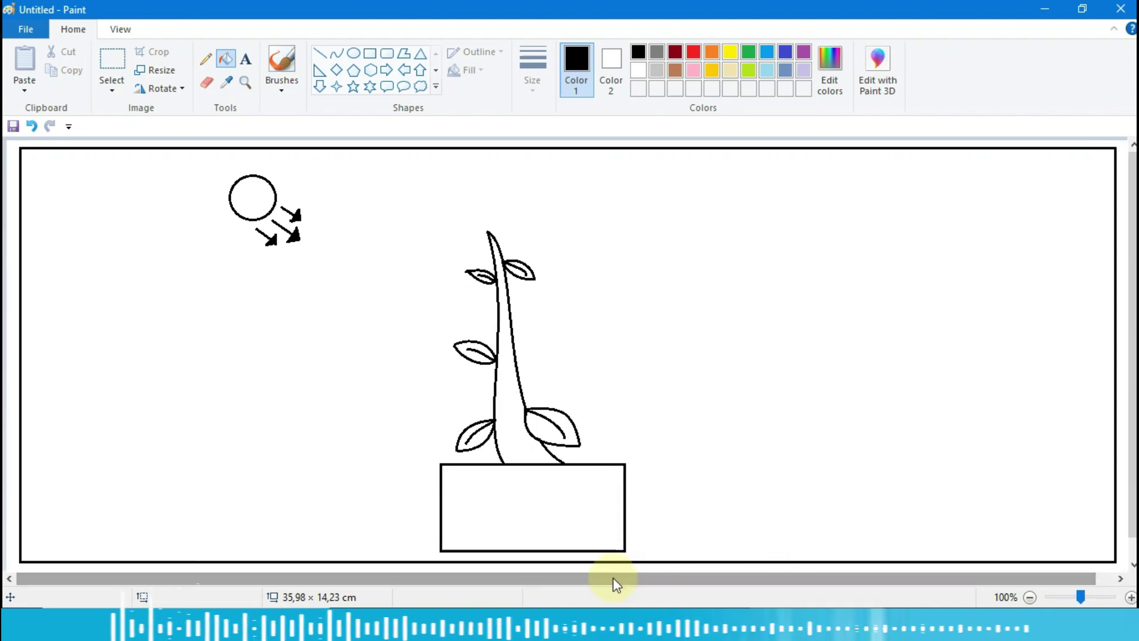